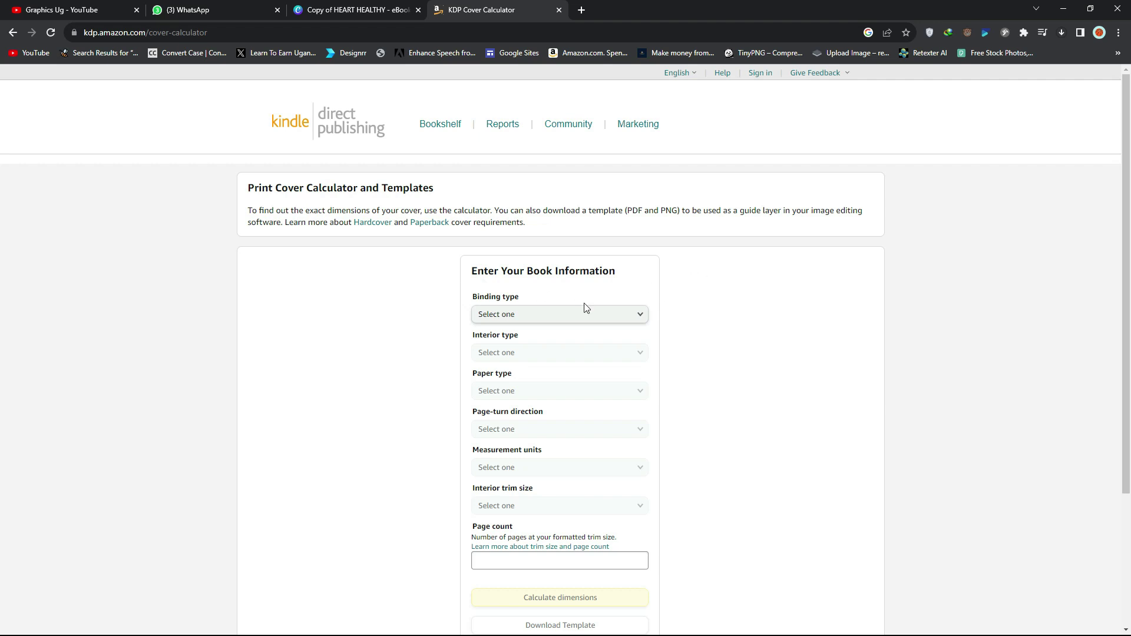
- Set the binding to Paperback and the interior to Black & white
click(642, 316)
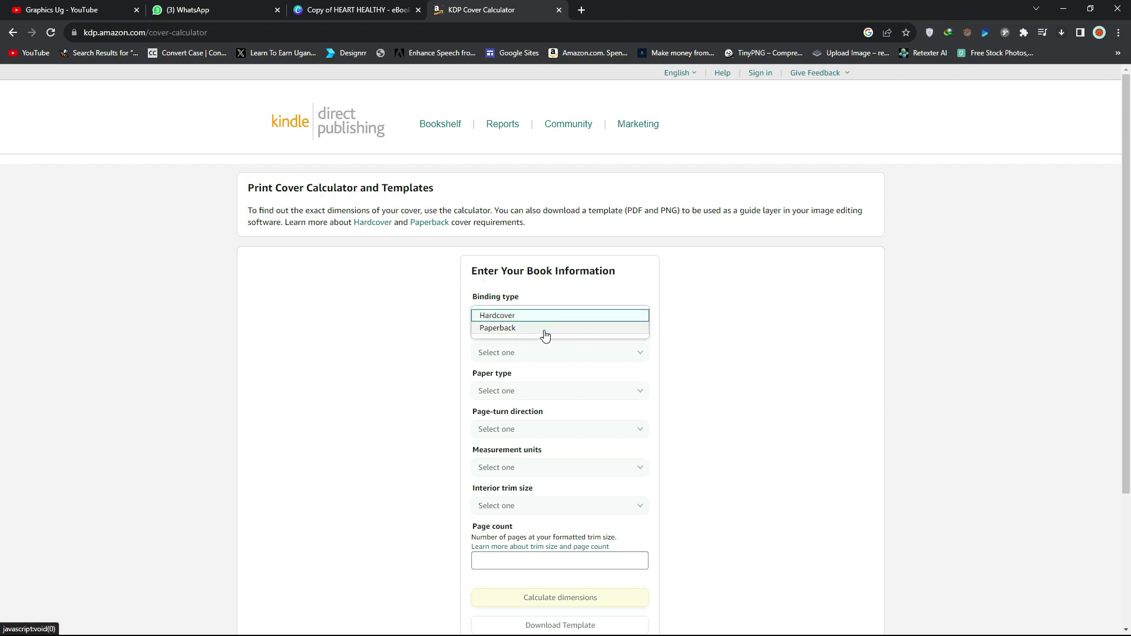
click(519, 329)
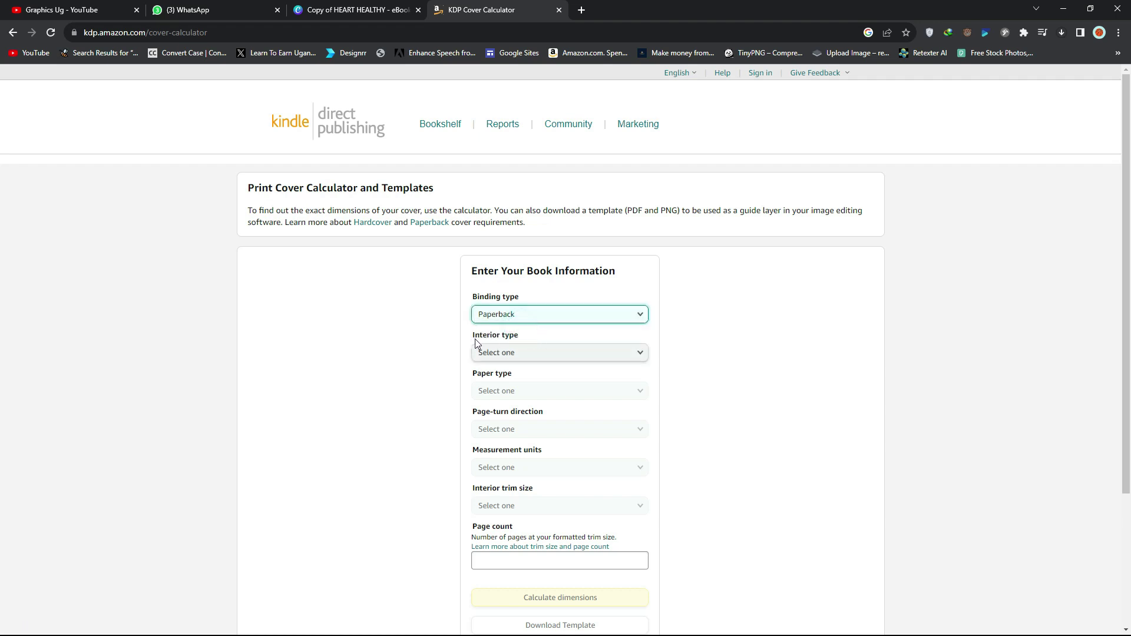
click(581, 353)
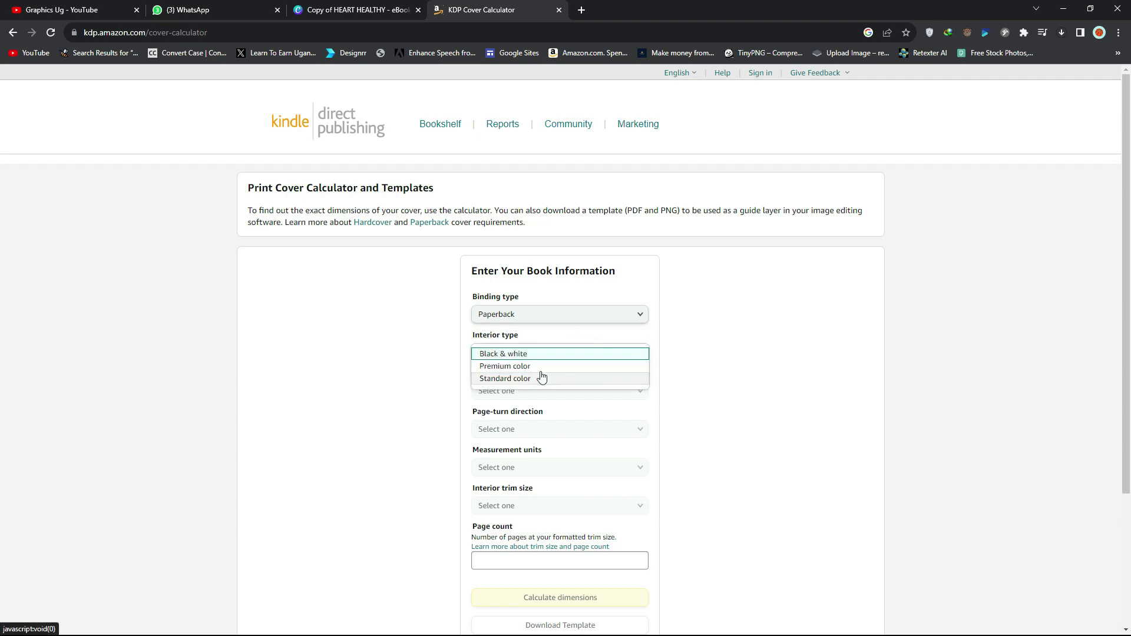
click(514, 354)
- Choose White paper, Left to Right page turning, and Inches as the measurement unit
scroll(518, 354, down, 2)
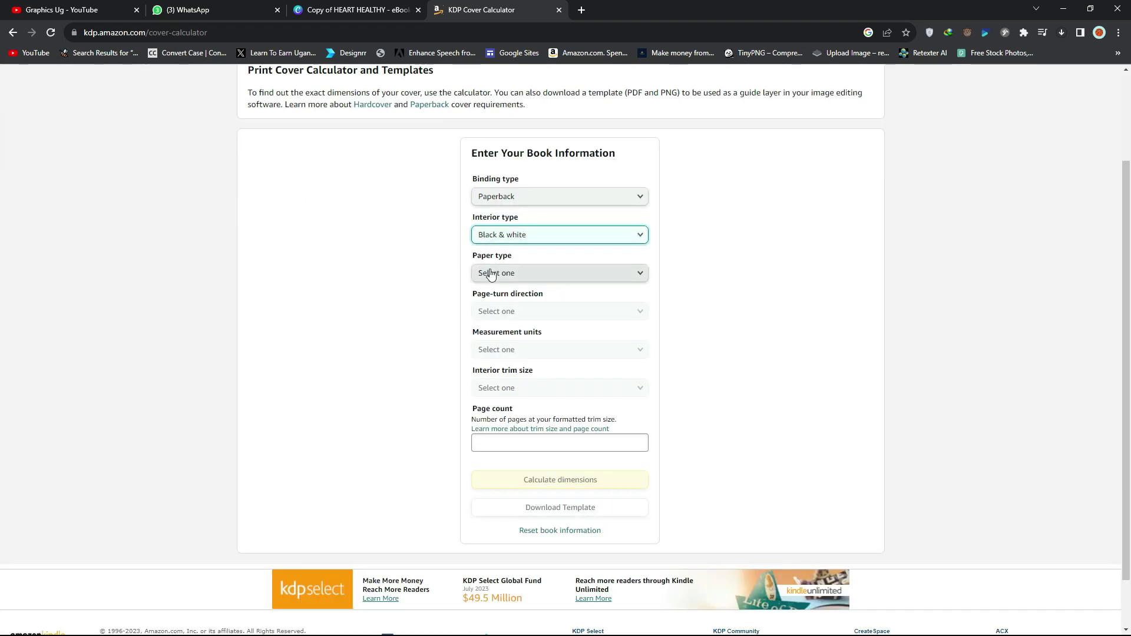
click(533, 276)
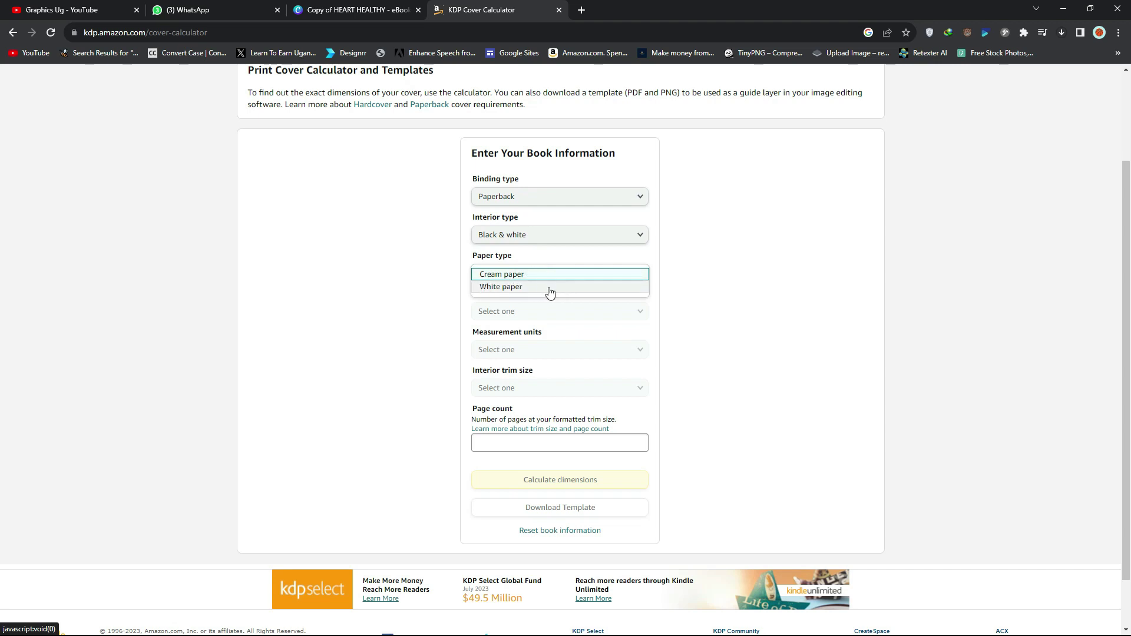
click(532, 287)
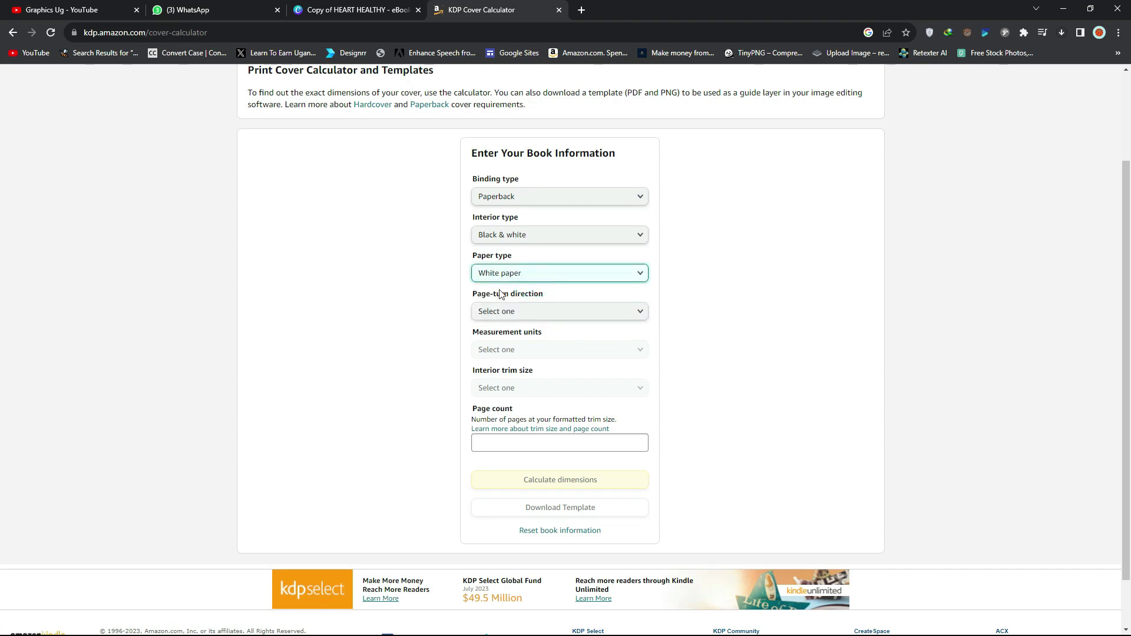
click(570, 308)
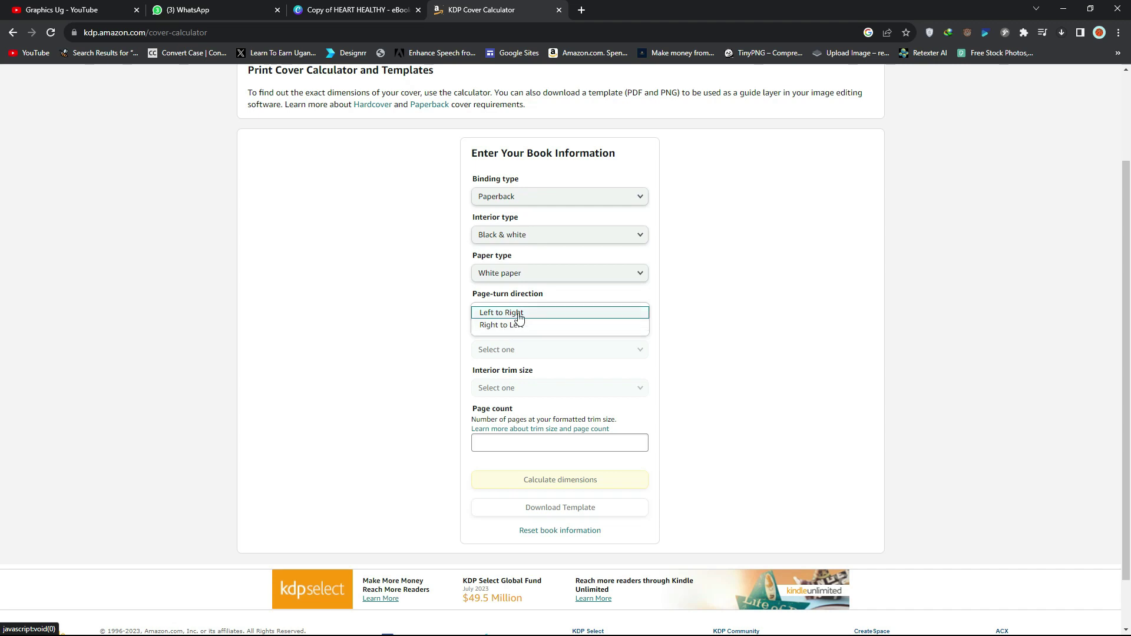
click(500, 313)
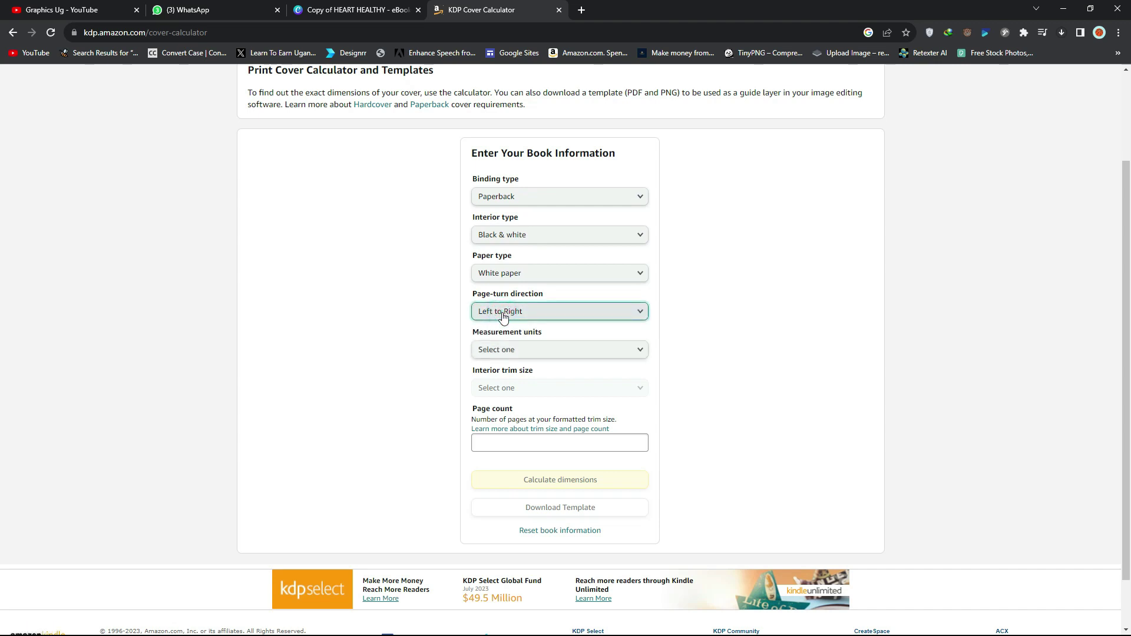
click(535, 351)
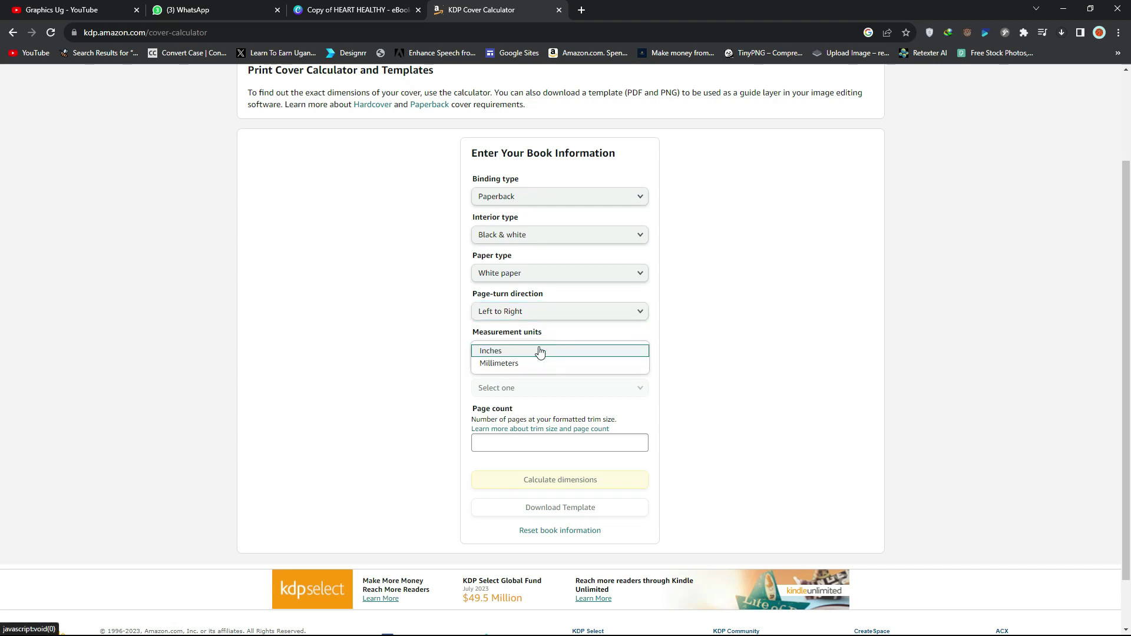
click(508, 352)
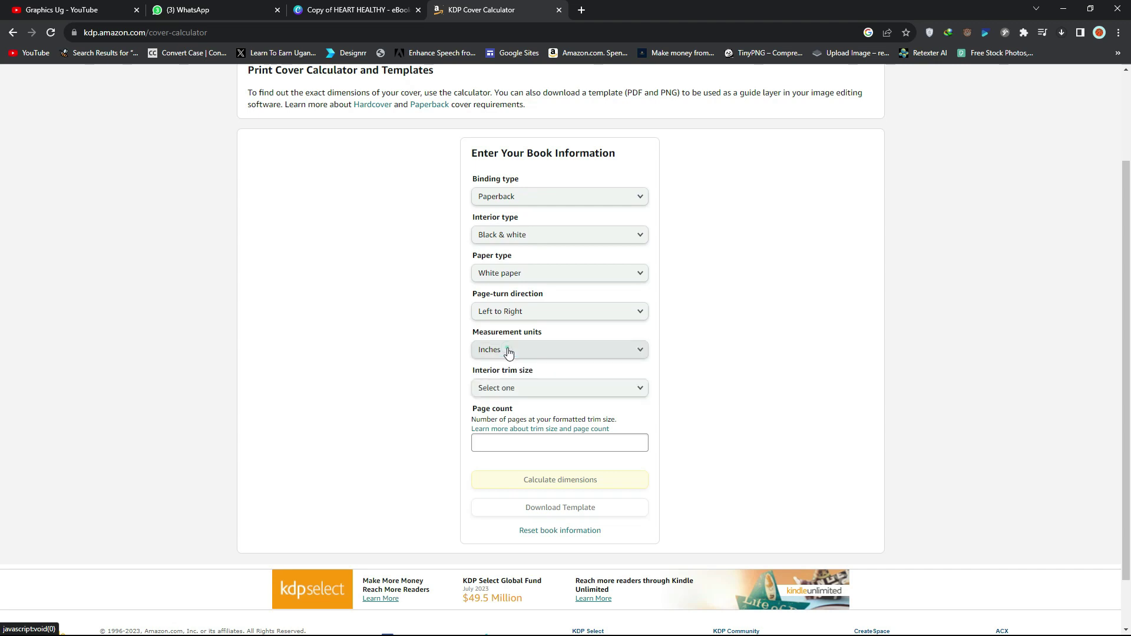
scroll(534, 324, down, 1)
- Pick the 5.5 x 8.5 in trim size and enter a page count of 55
click(558, 329)
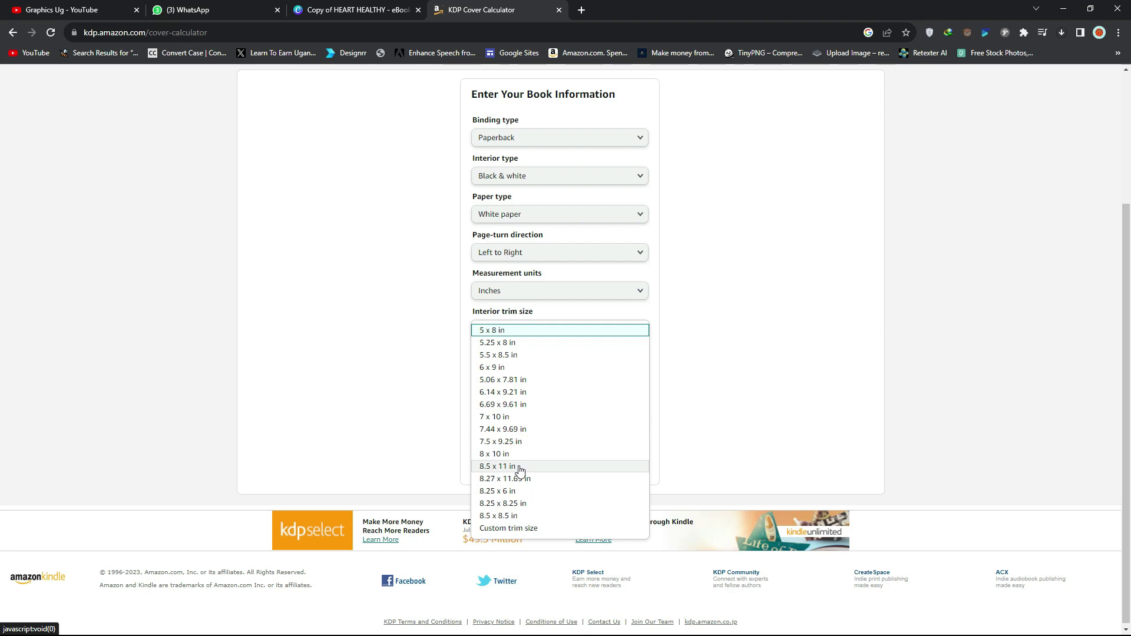
click(519, 356)
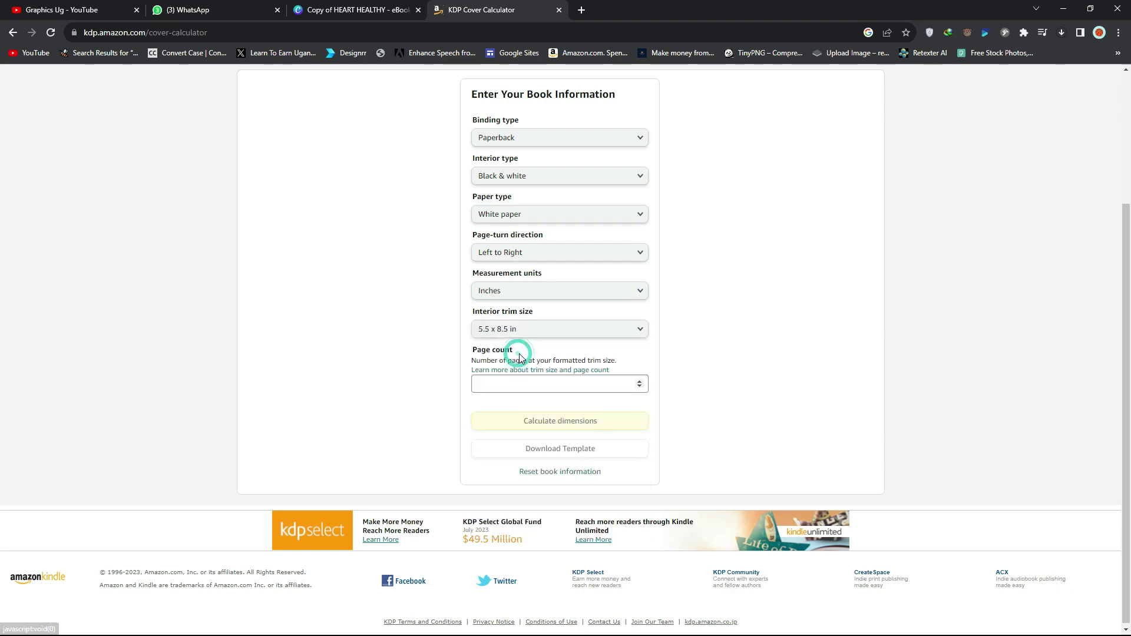
drag(518, 352, 477, 353)
click(479, 352)
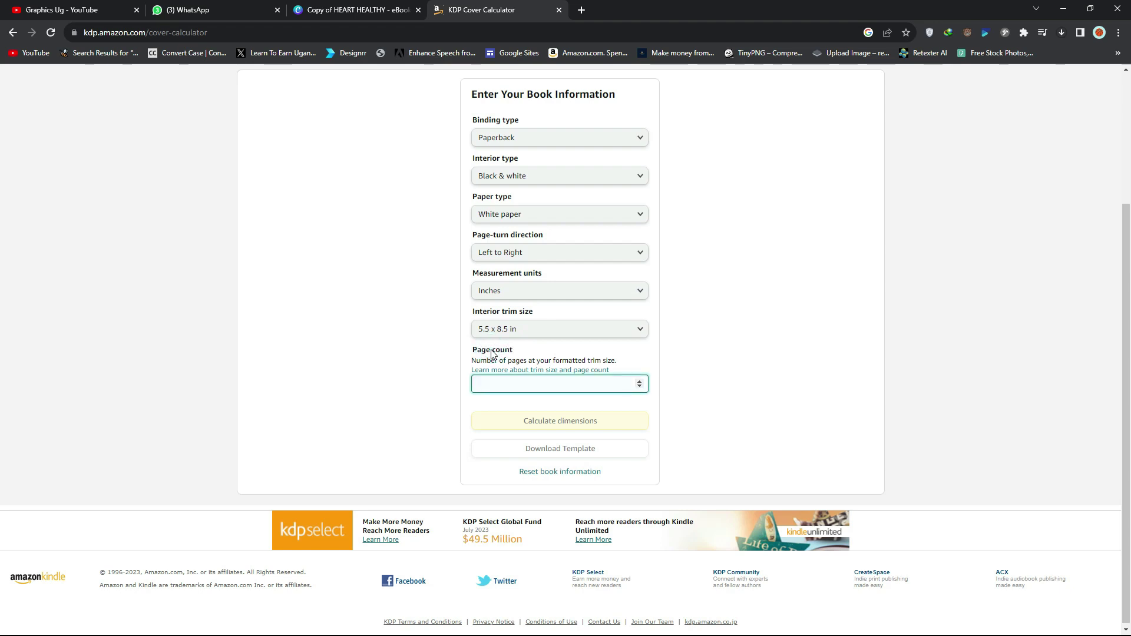
click(486, 387)
text(55)
click(748, 388)
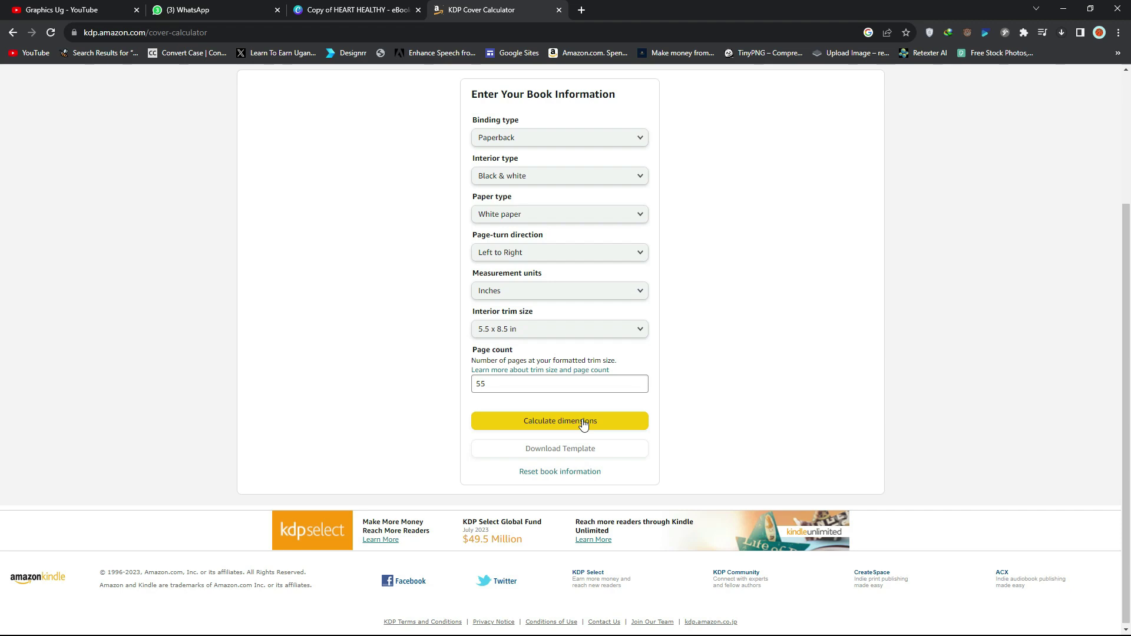
- Calculate and review the dimensions: 11.374 x 8.75 in full cover, 0.124 in spine, template diagram
click(548, 422)
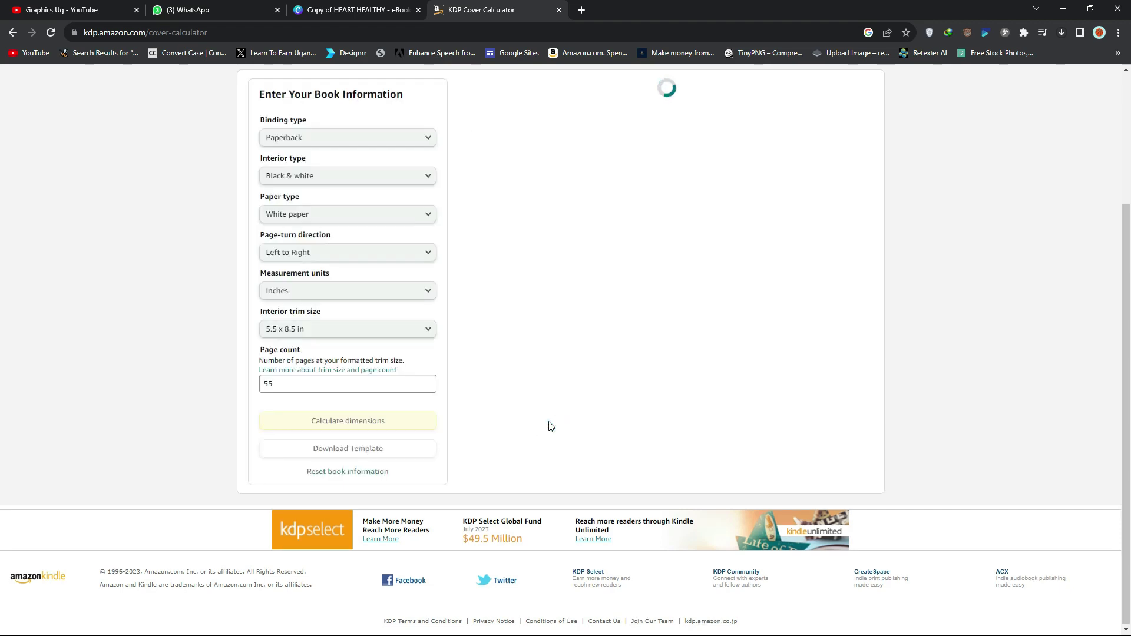
scroll(551, 426, up, 4)
scroll(551, 426, down, 3)
scroll(551, 426, up, 2)
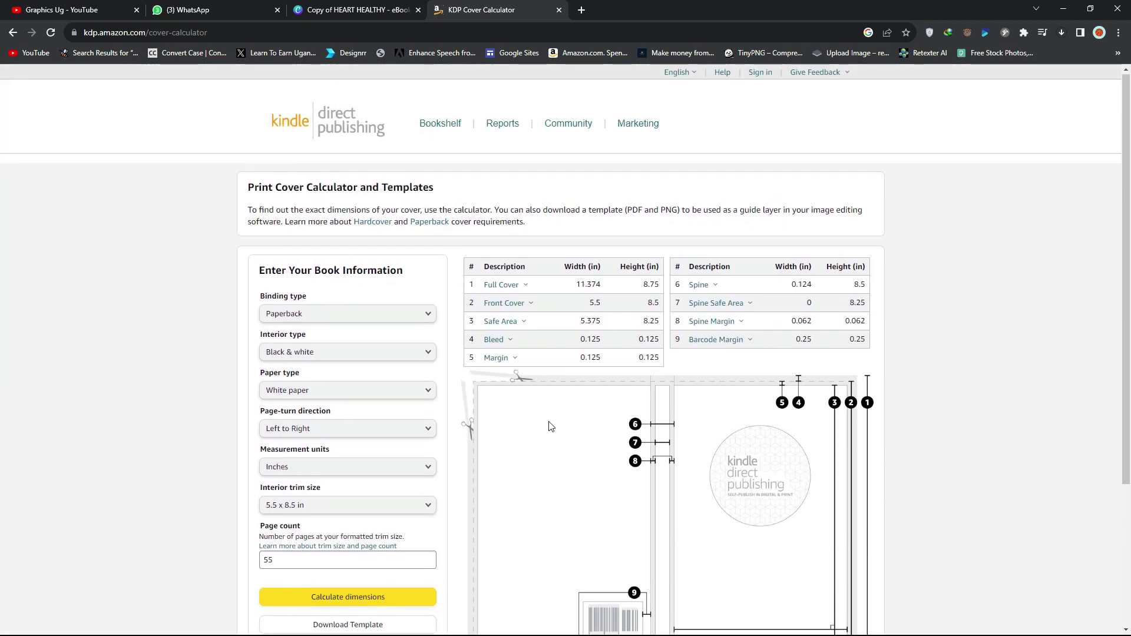
scroll(551, 426, down, 3)
scroll(551, 426, up, 1)
scroll(551, 426, up, 1)
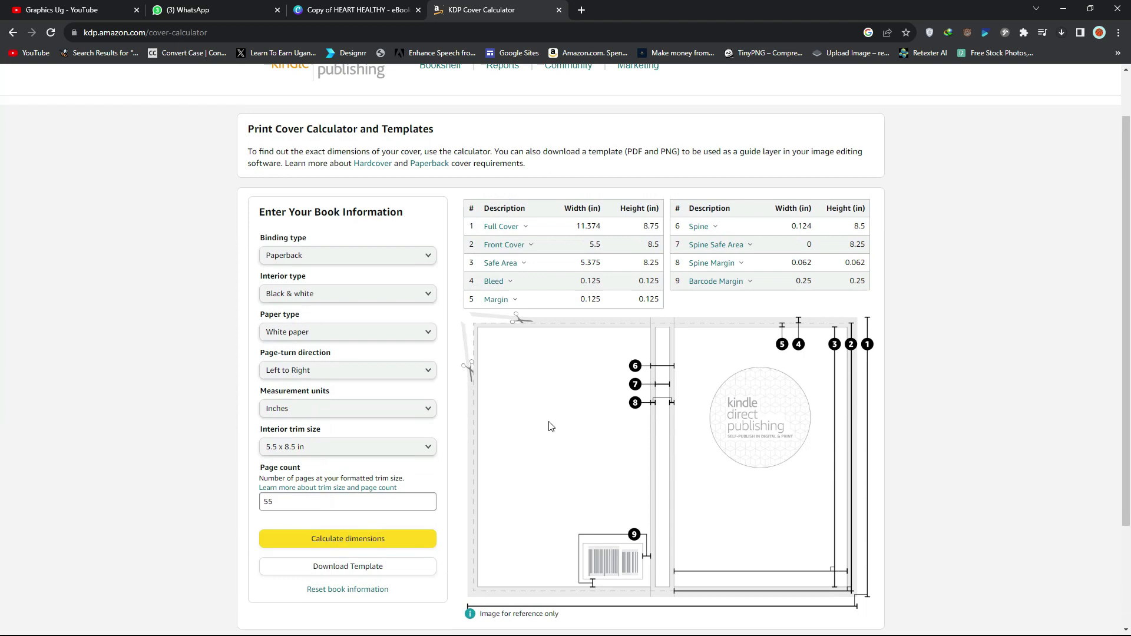
scroll(551, 426, down, 2)
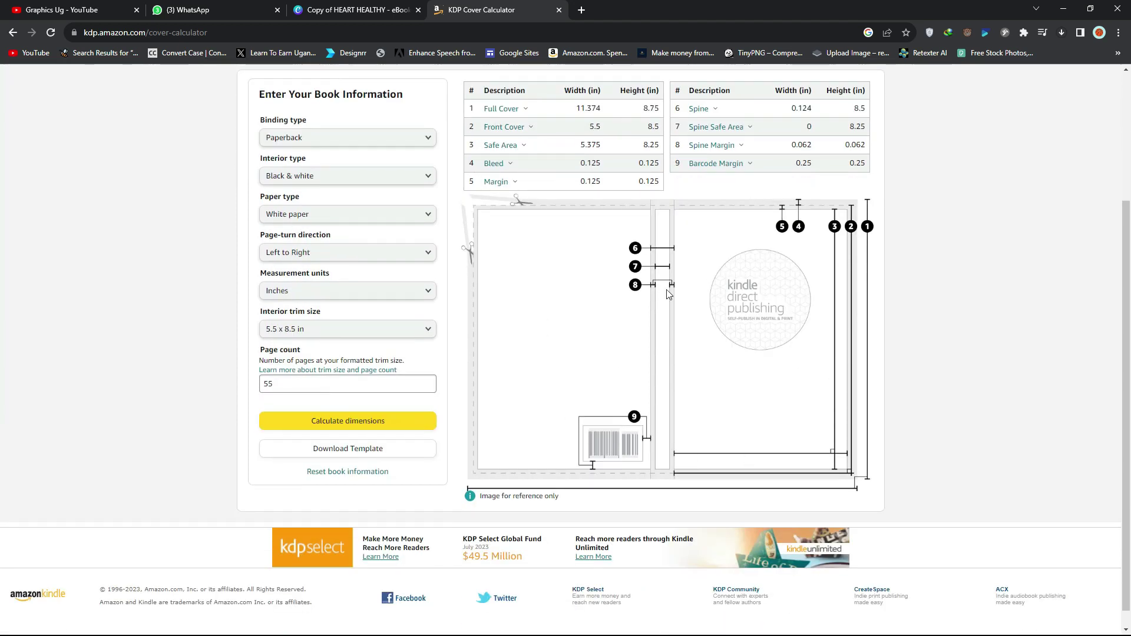
scroll(575, 407, up, 2)
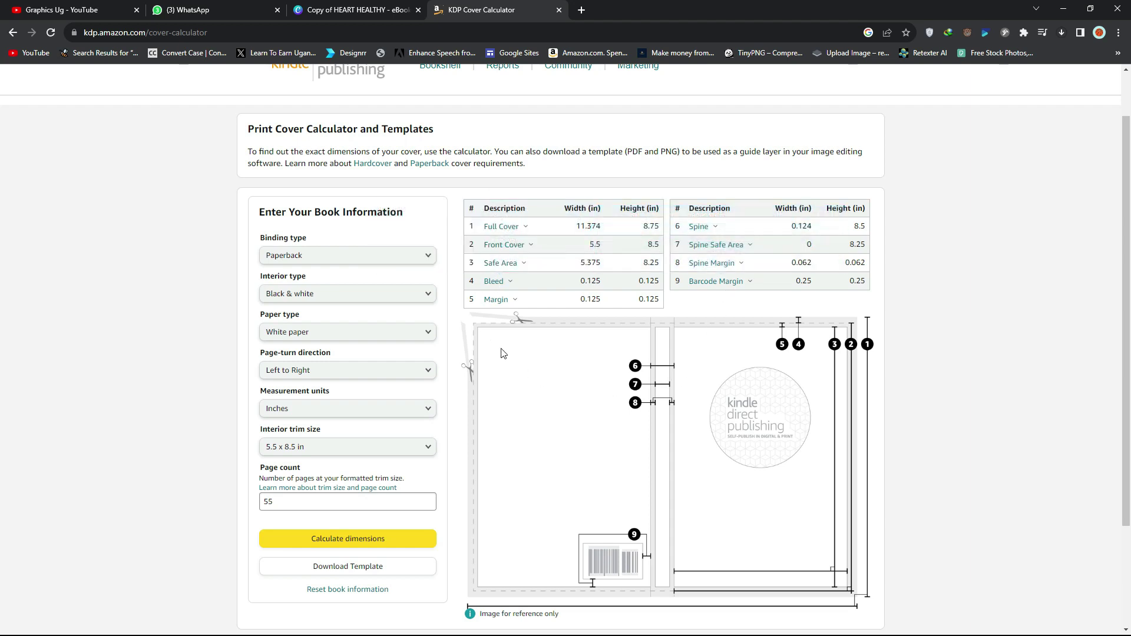
mouse_move(489, 228)
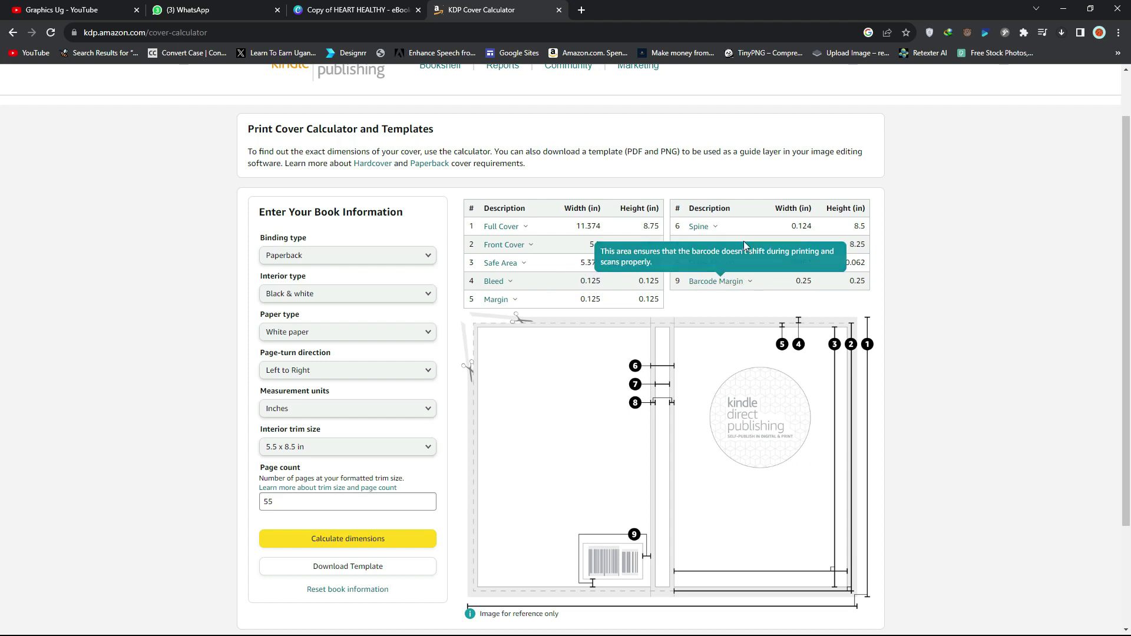
mouse_move(736, 283)
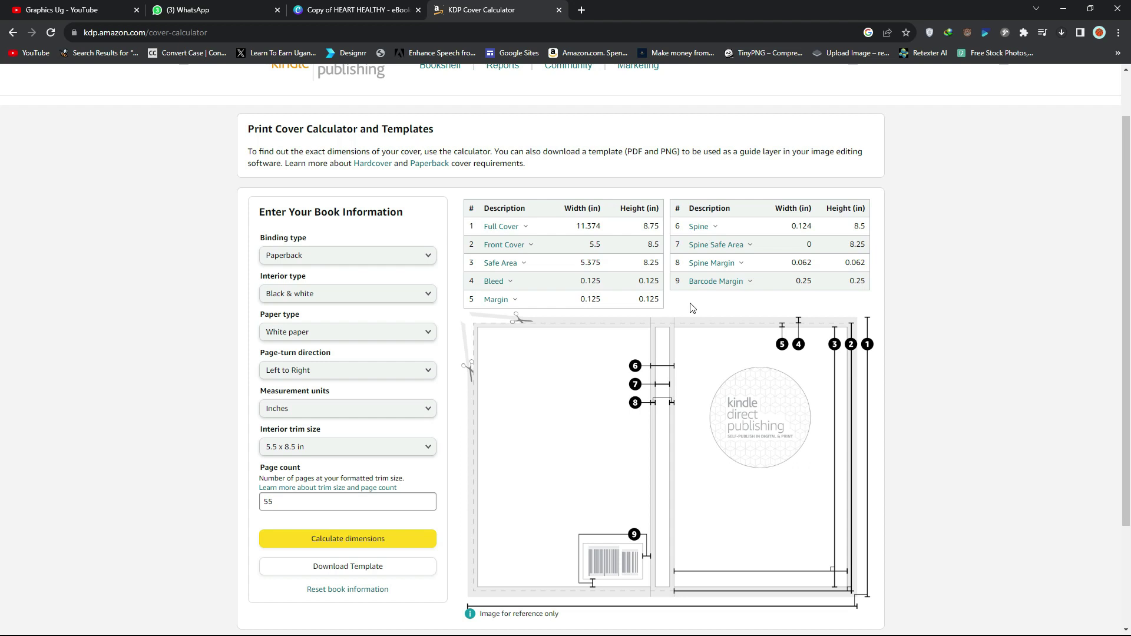
scroll(687, 315, down, 3)
scroll(688, 318, up, 2)
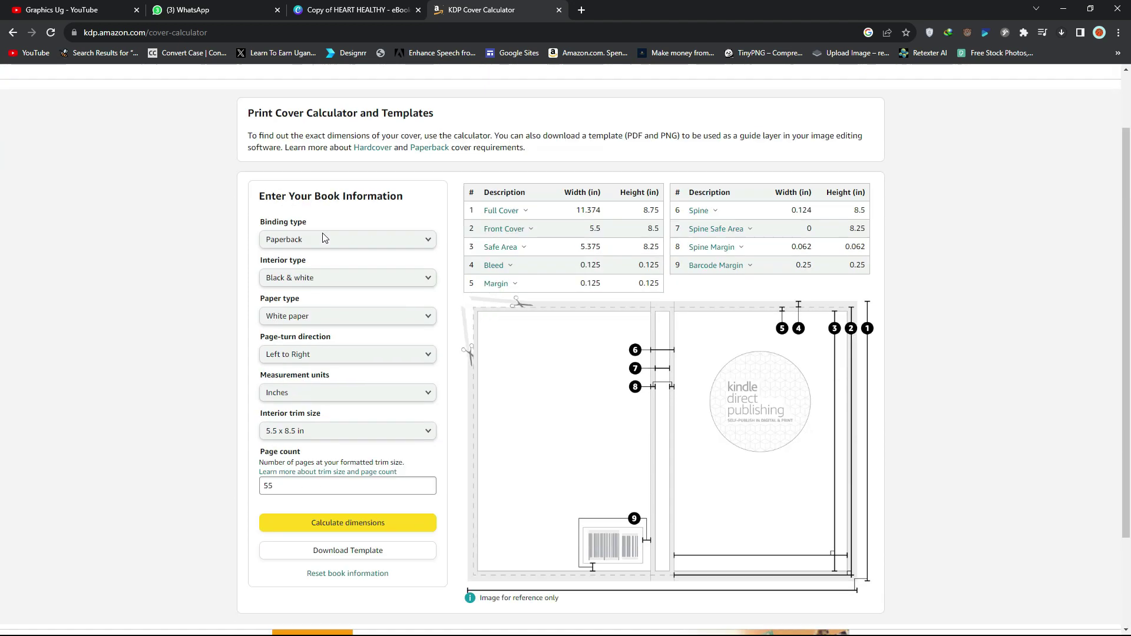
scroll(323, 237, down, 2)
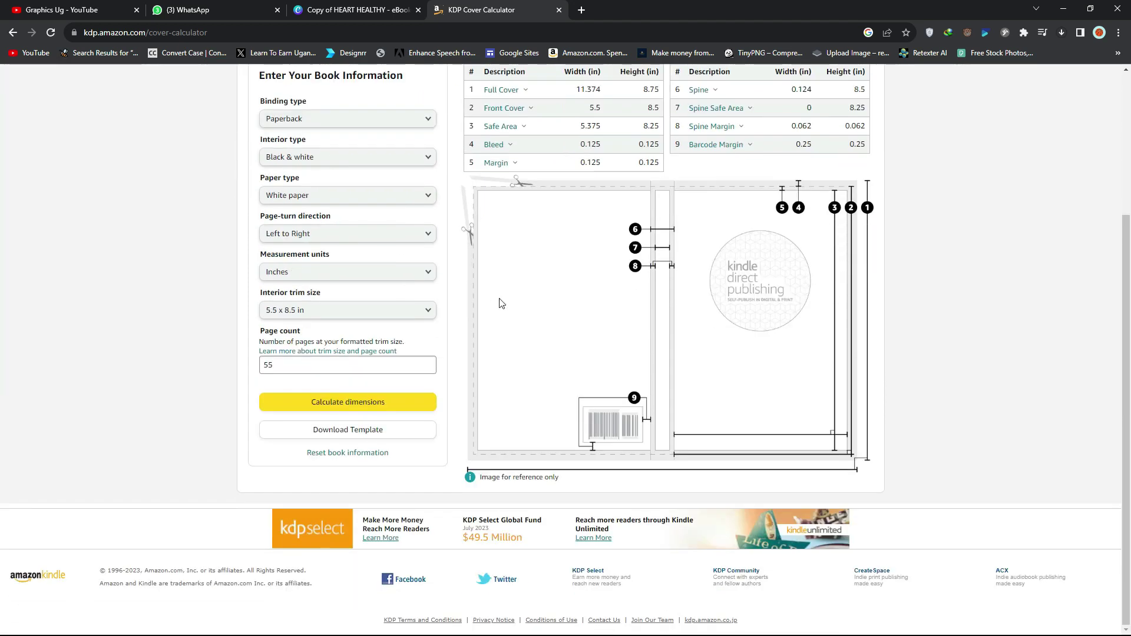
- Download KDP_COVER_TEMPLATE.zip and show it in its folder in File Explorer
click(351, 435)
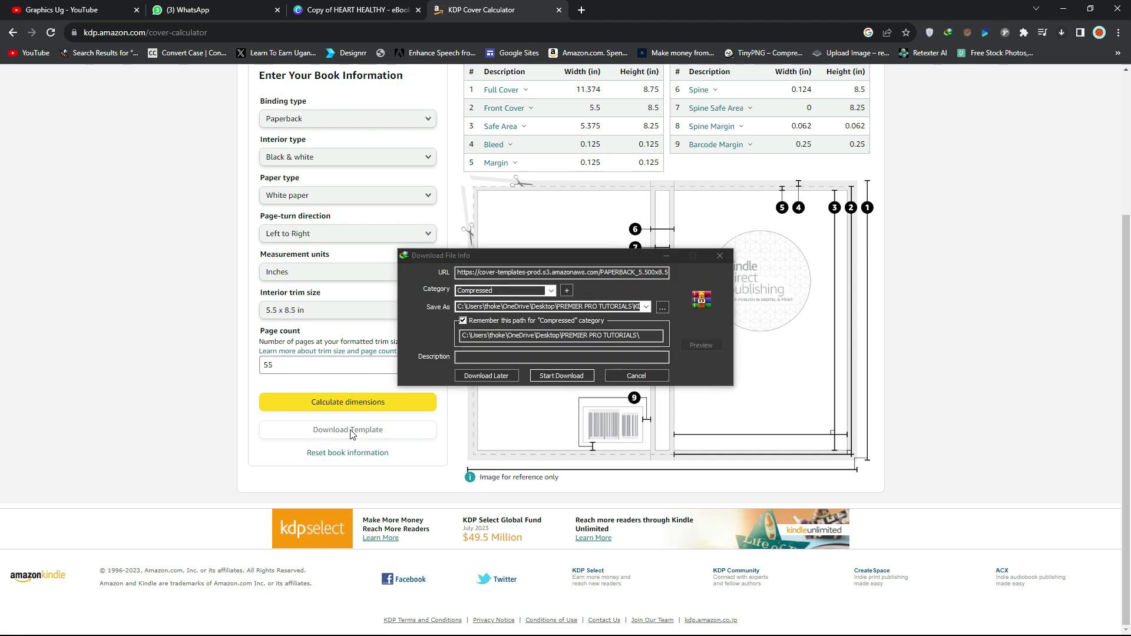
click(547, 375)
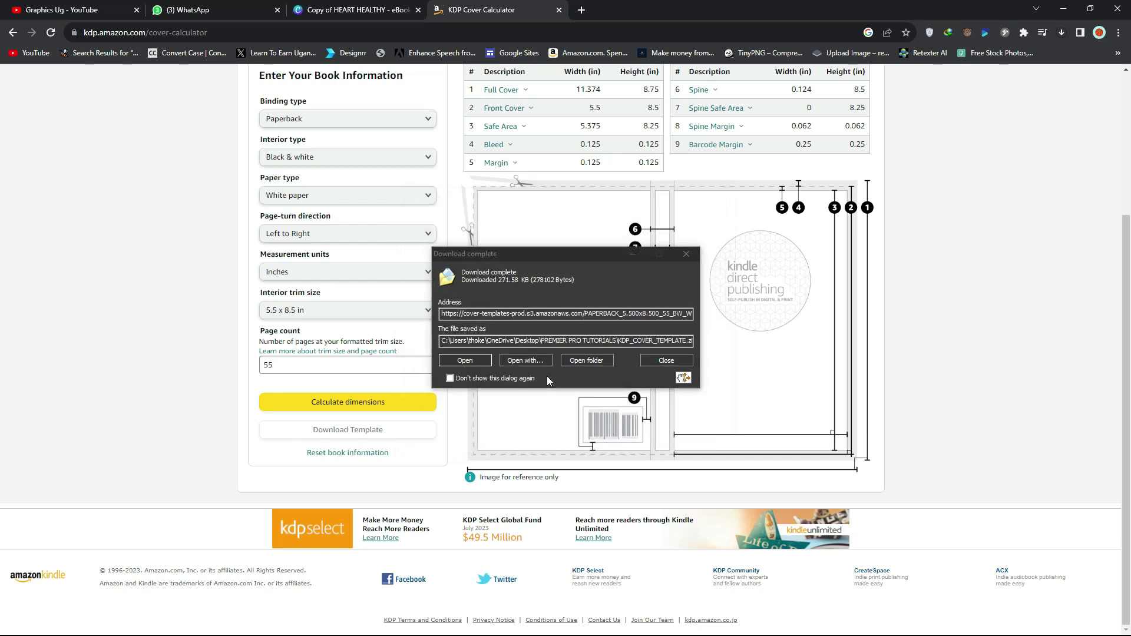
click(581, 362)
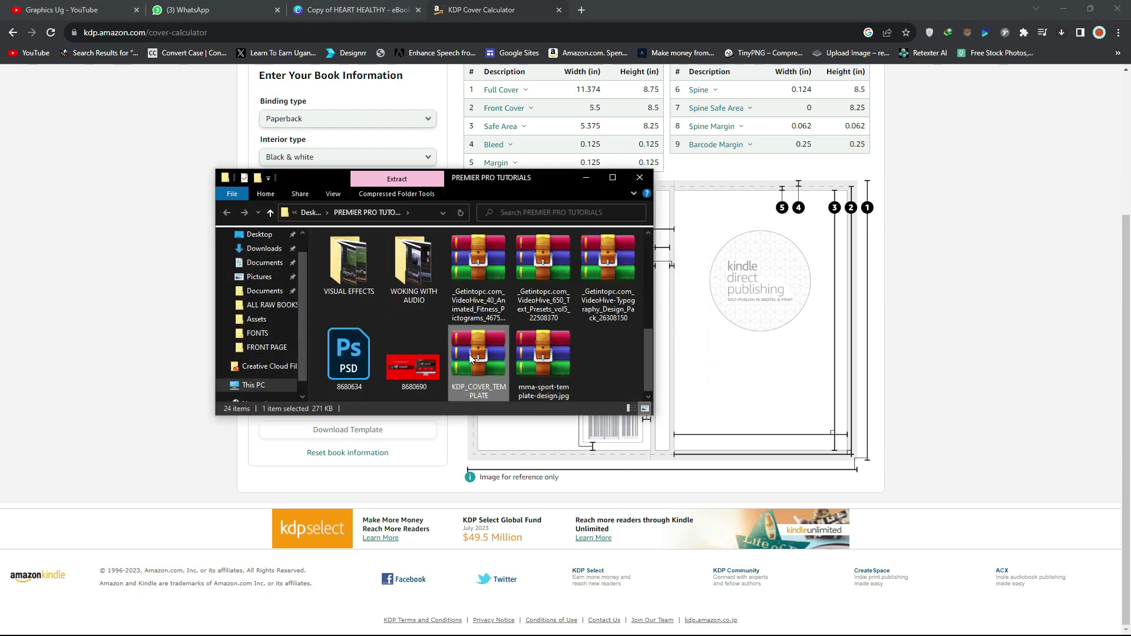
- Extract KDP_COVER_TEMPLATE in Desktop > amazon and view PAPERBACK_5.500x8.500_55_BW_WHITE_en_US.png
right_click(469, 354)
click(504, 394)
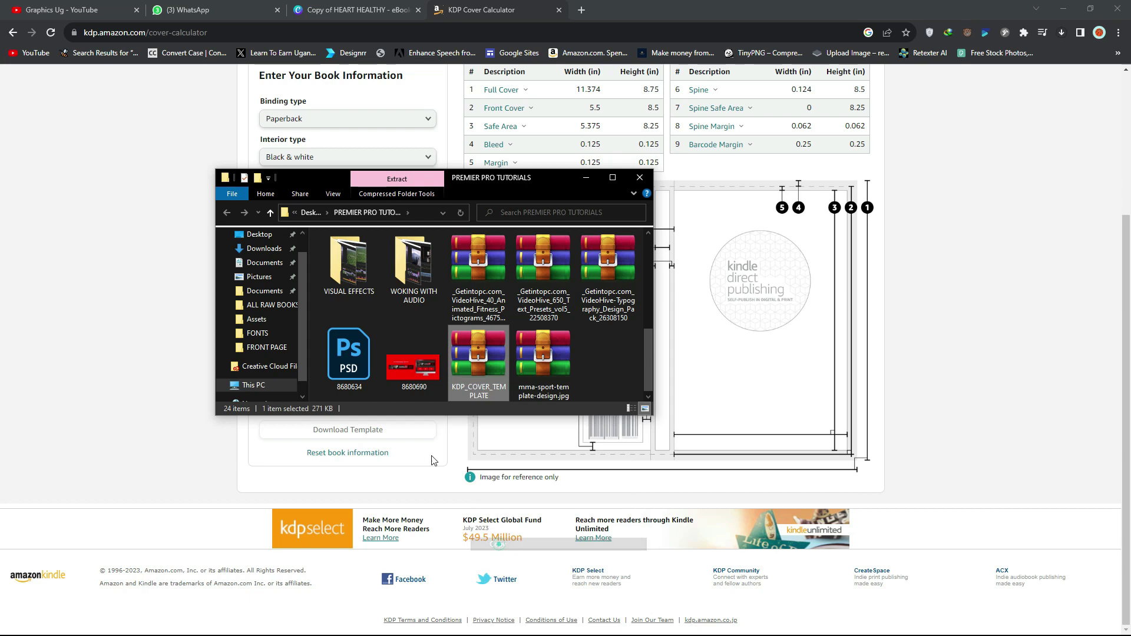
click(253, 236)
click(483, 359)
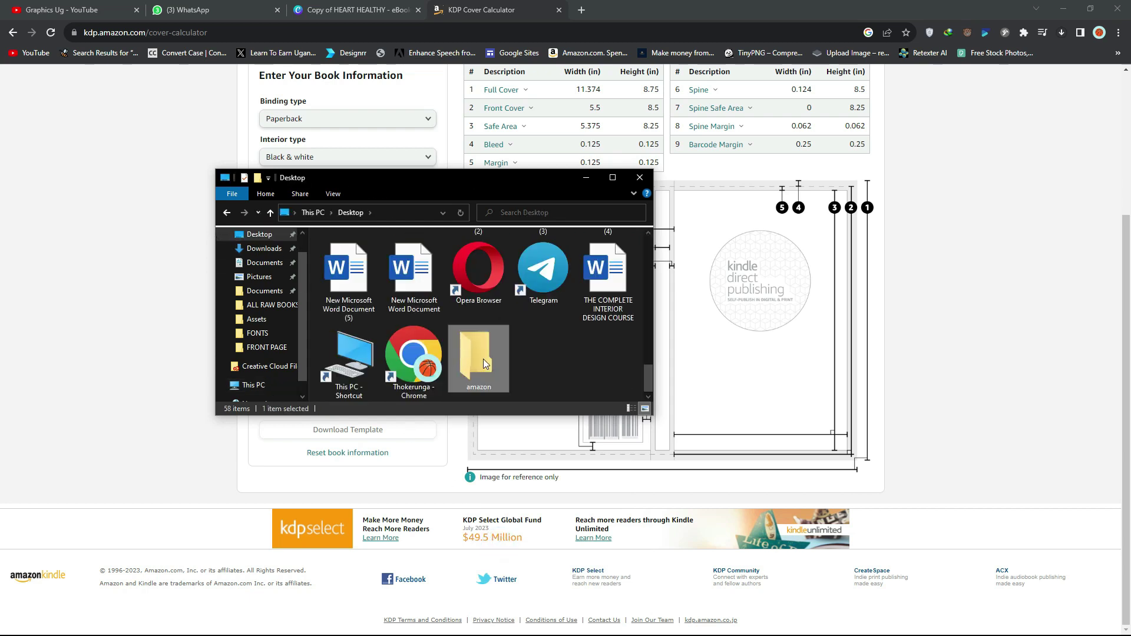
double_click(483, 359)
right_click(365, 252)
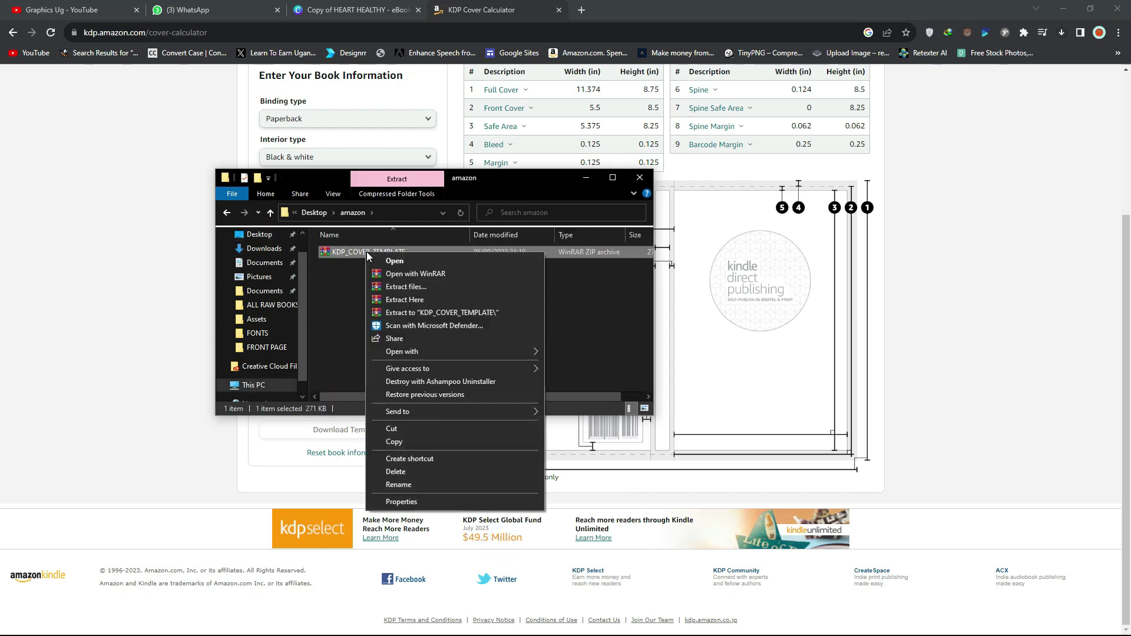
click(405, 299)
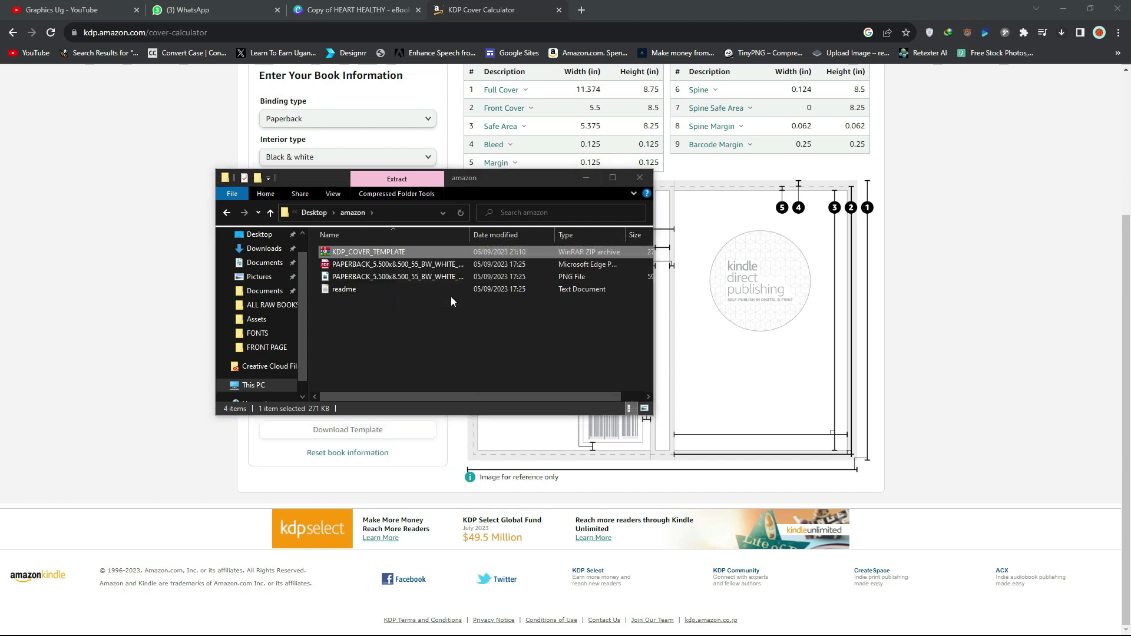
double_click(372, 279)
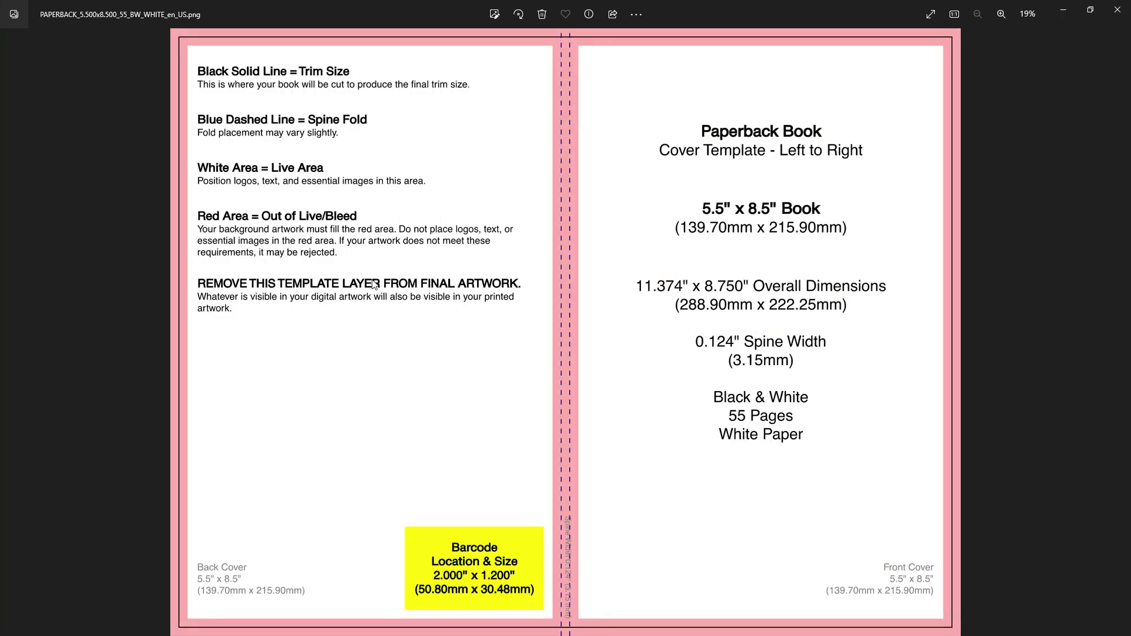
scroll(645, 330, up, 1)
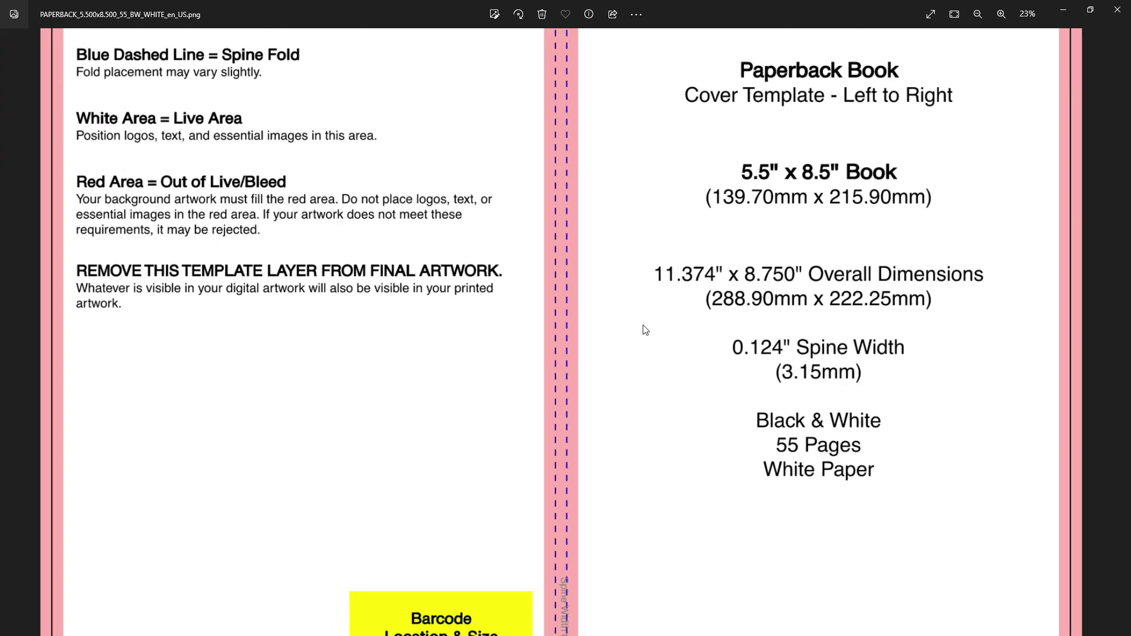
scroll(646, 330, down, 1)
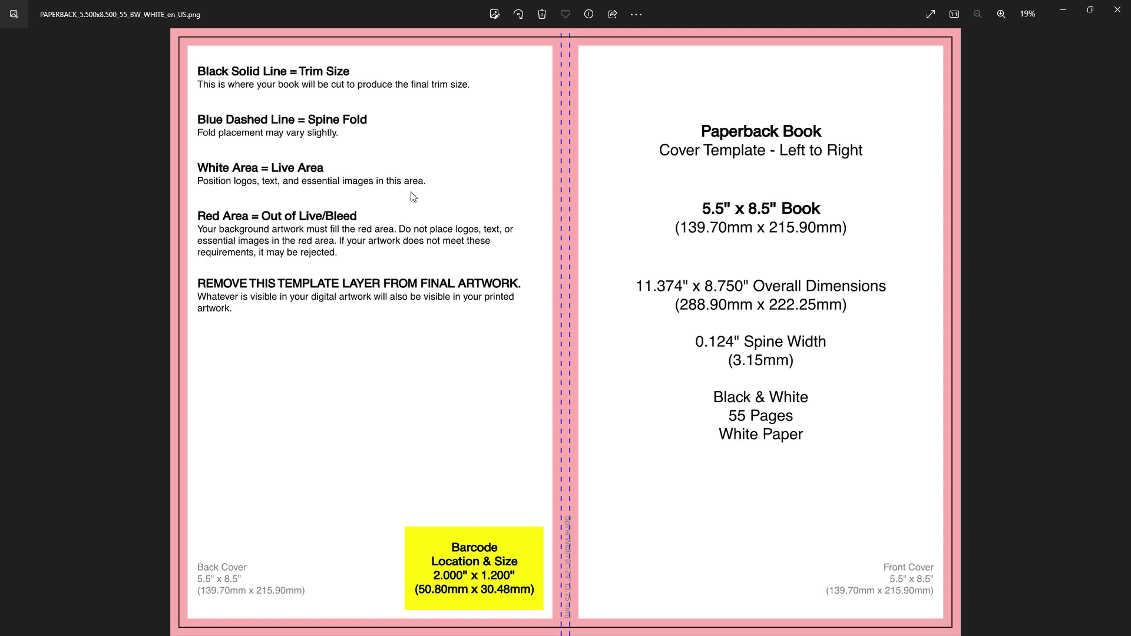
- Close the image viewer and start a custom-size design in Canva
click(1116, 12)
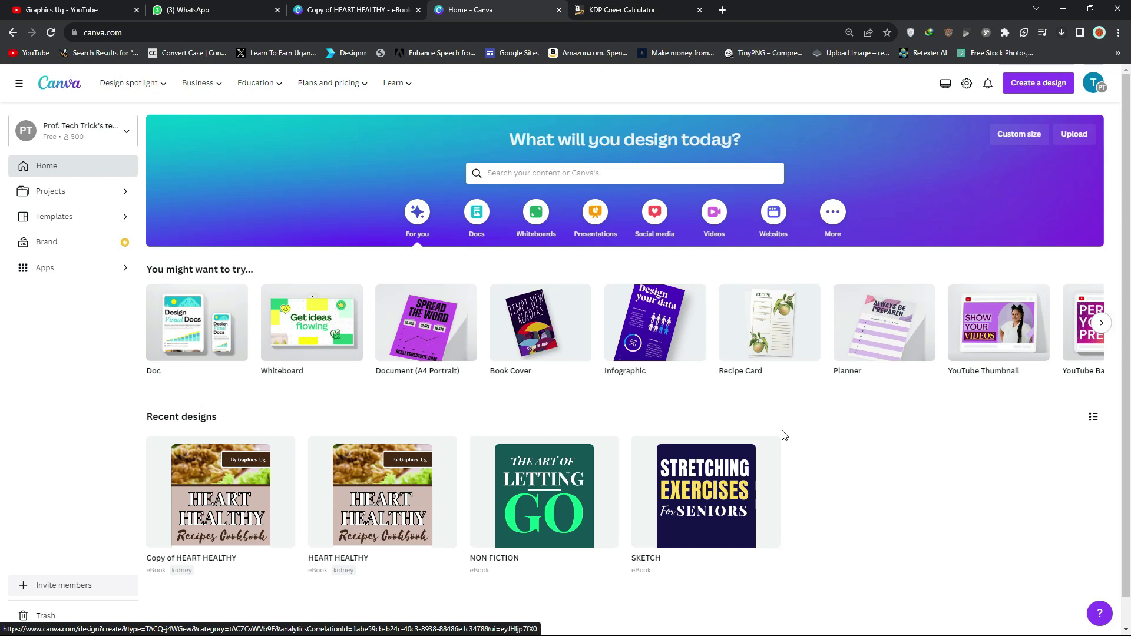
click(1043, 90)
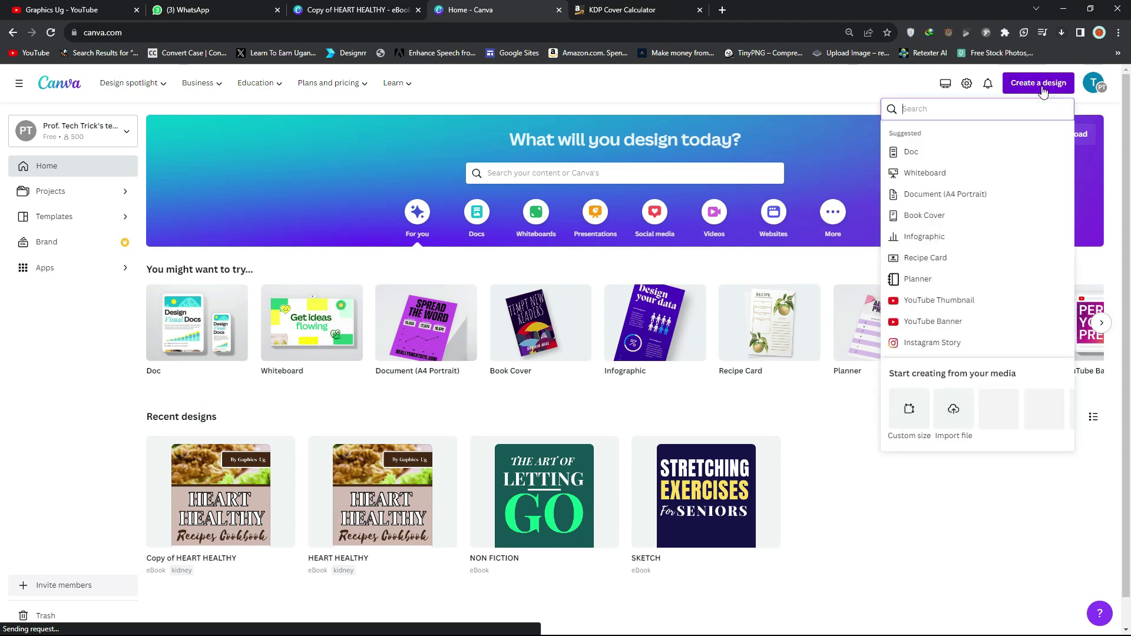
click(907, 409)
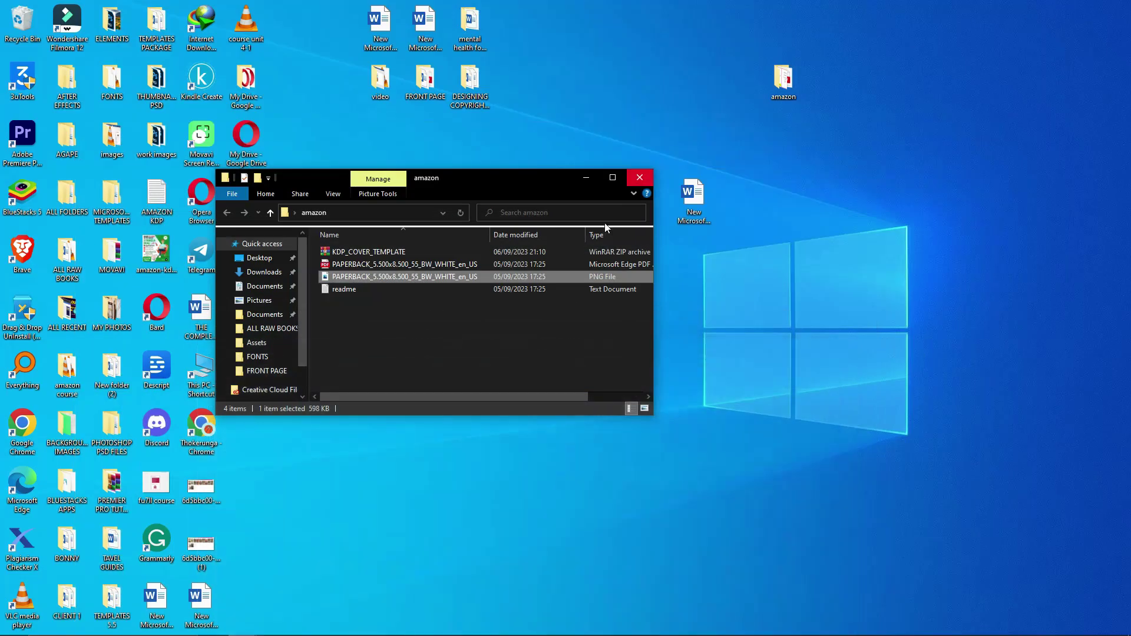
click(474, 628)
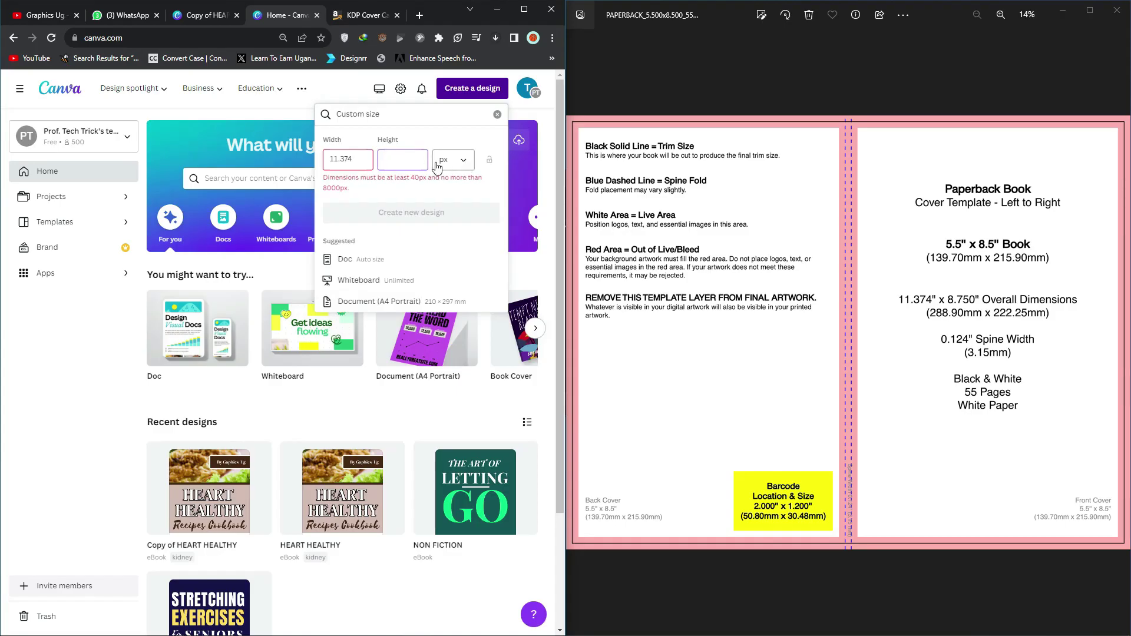
- Set the custom size to 11.374 × 8.75 inches and create the design
click(465, 164)
click(448, 209)
drag(358, 159, 325, 160)
key(BackSpace)
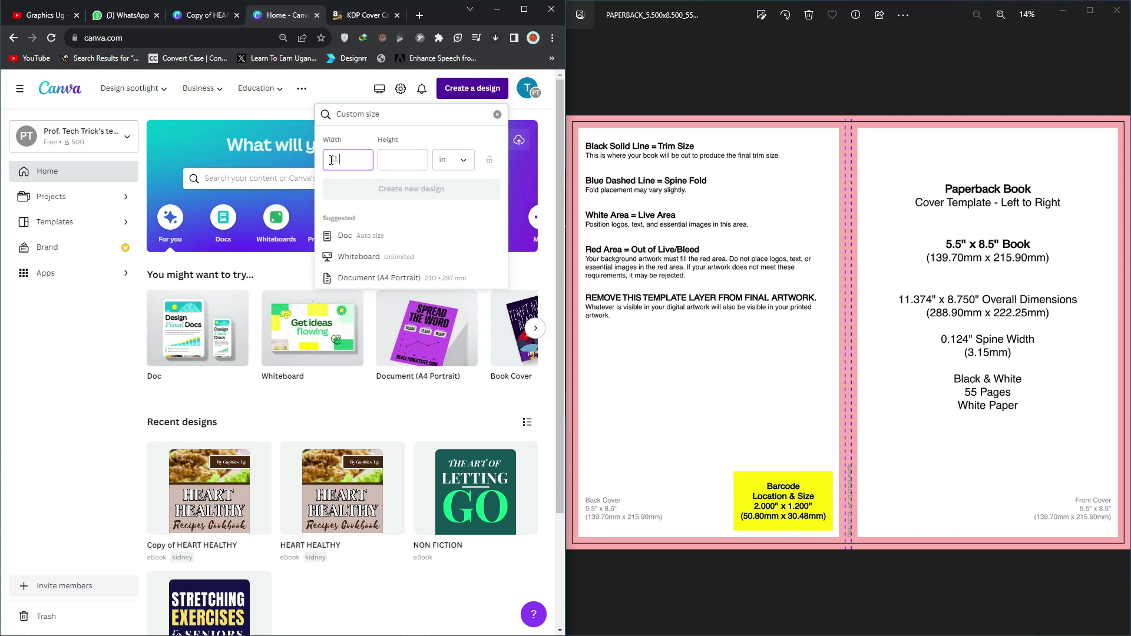
text(11.374)
click(407, 166)
text(8.750)
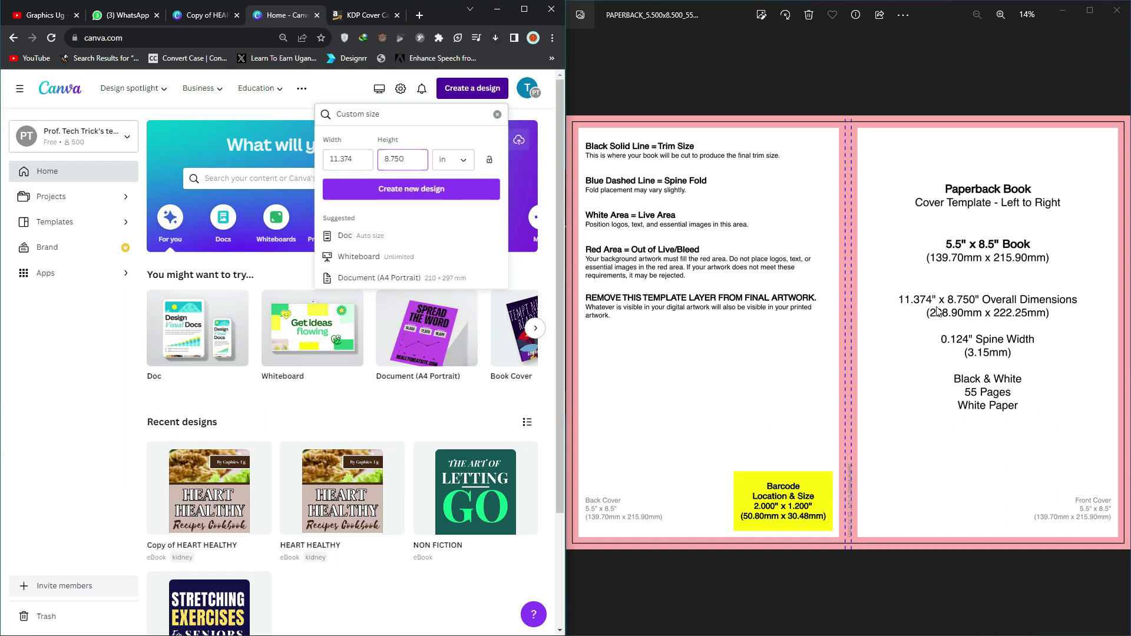
click(410, 193)
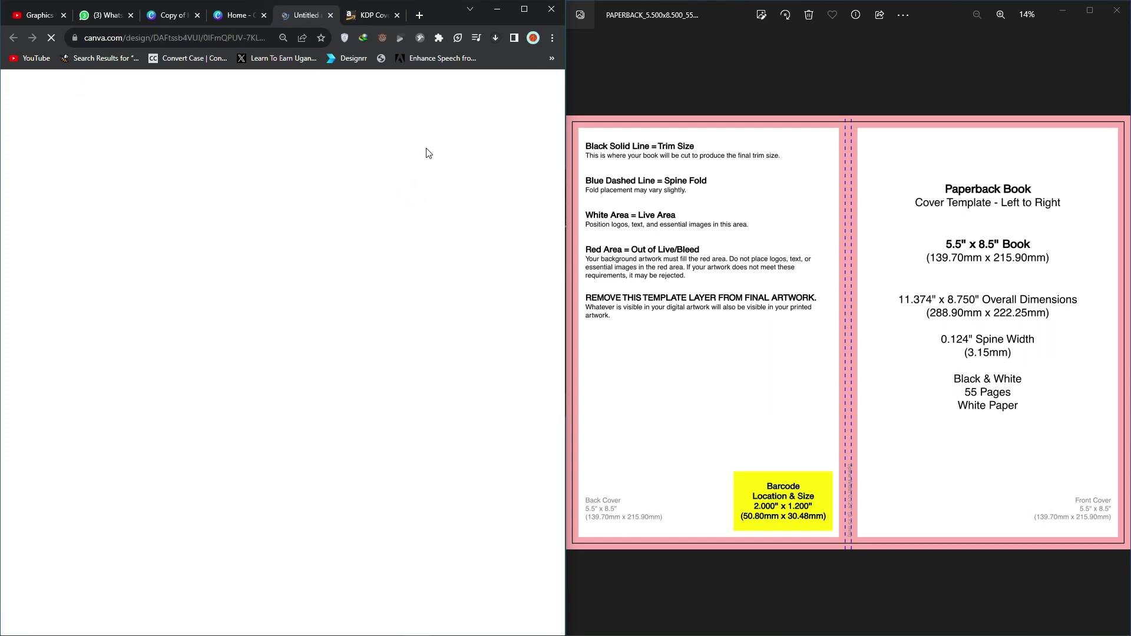
- Maximise the browser window so the new design fills the screen
key(super+Up)
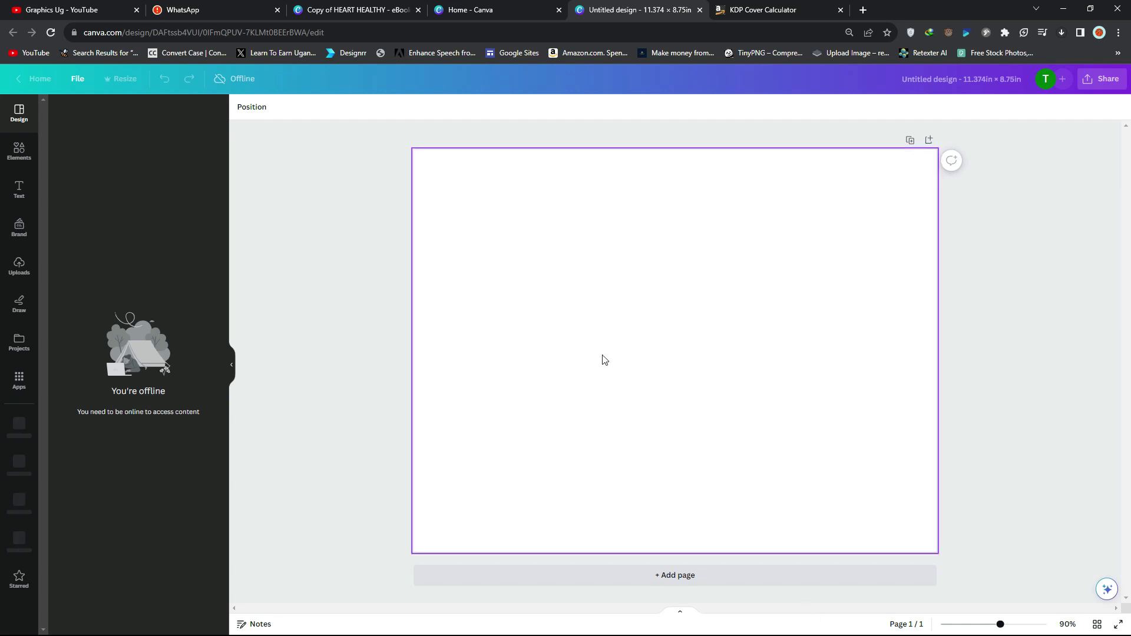
- Switch to Copy of HEART HEALTHY and look over its Kidney Disease Recipes cover and About the Author page
click(518, 6)
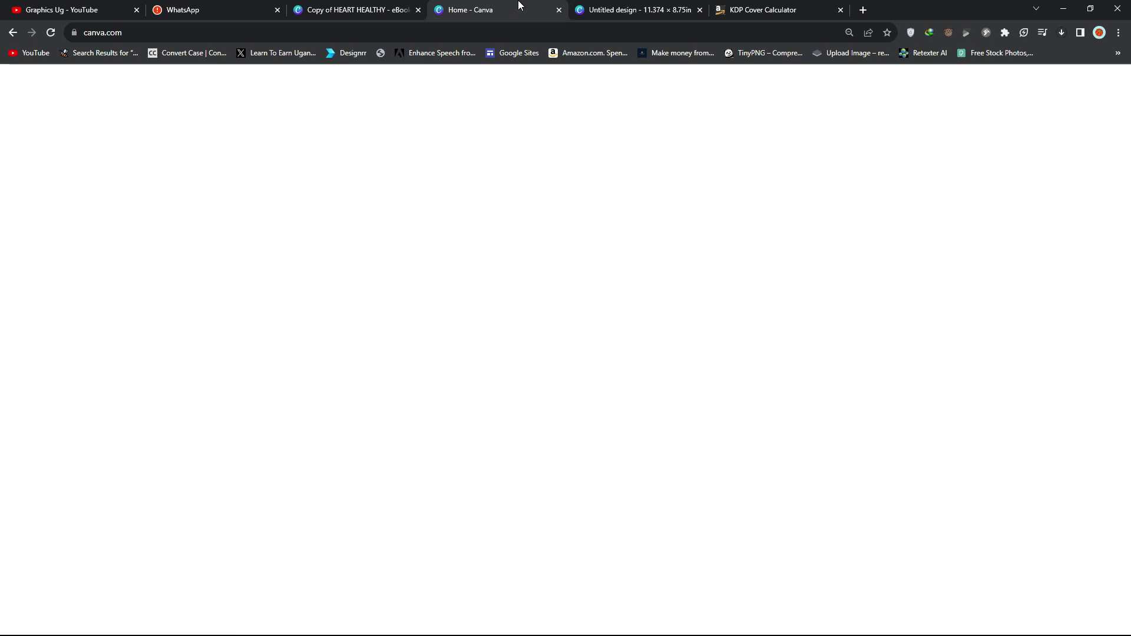
click(377, 6)
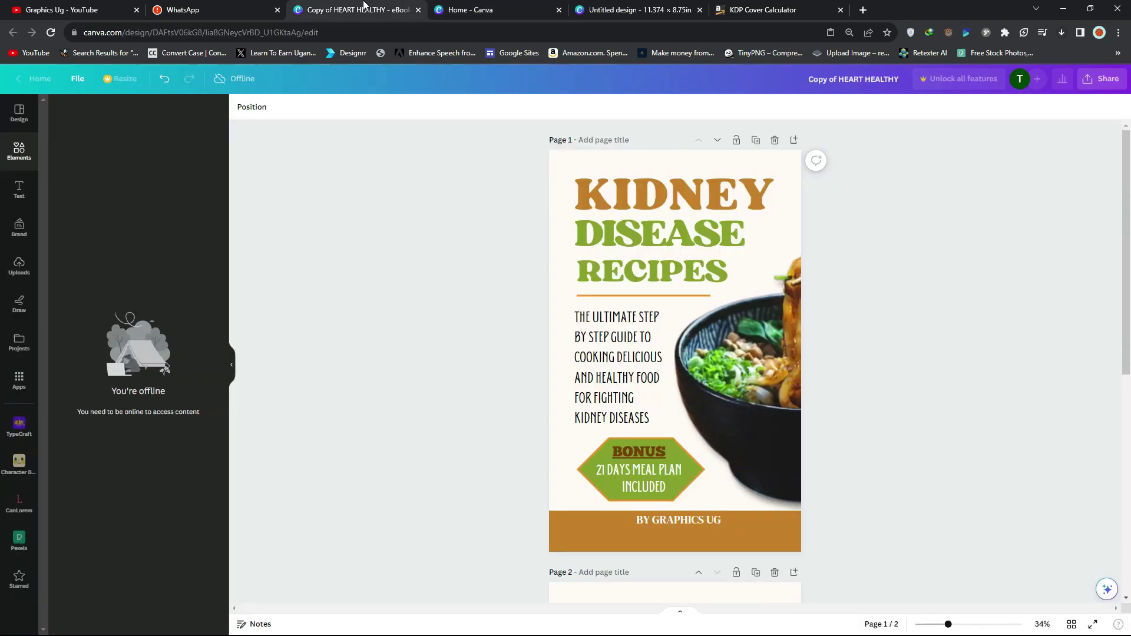
scroll(471, 337, down, 3)
scroll(472, 337, up, 3)
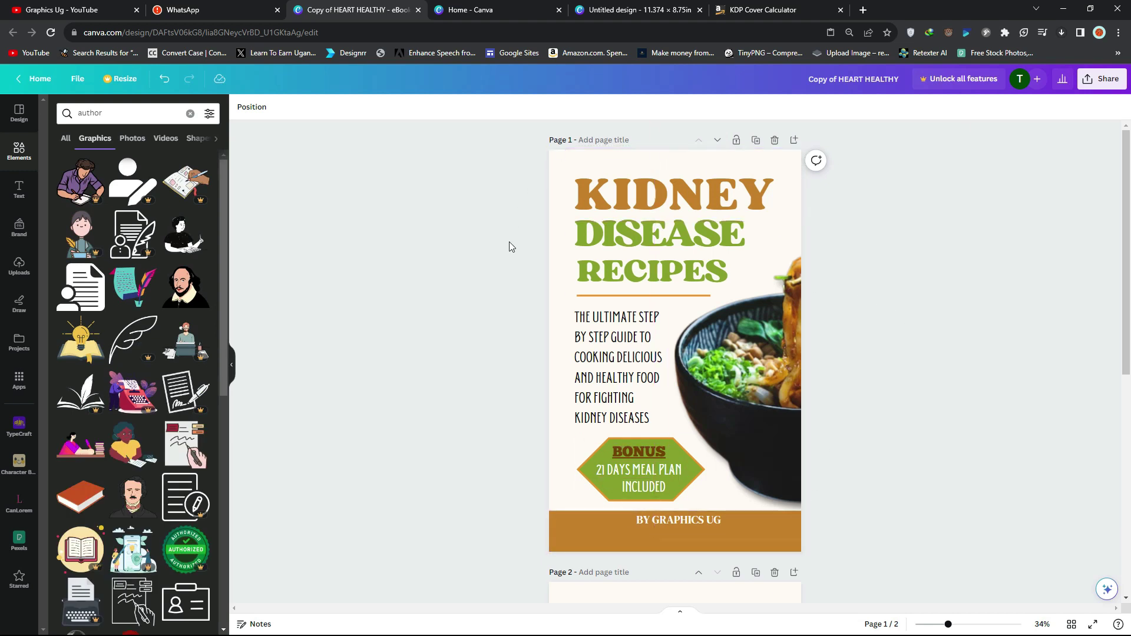
scroll(509, 247, down, 7)
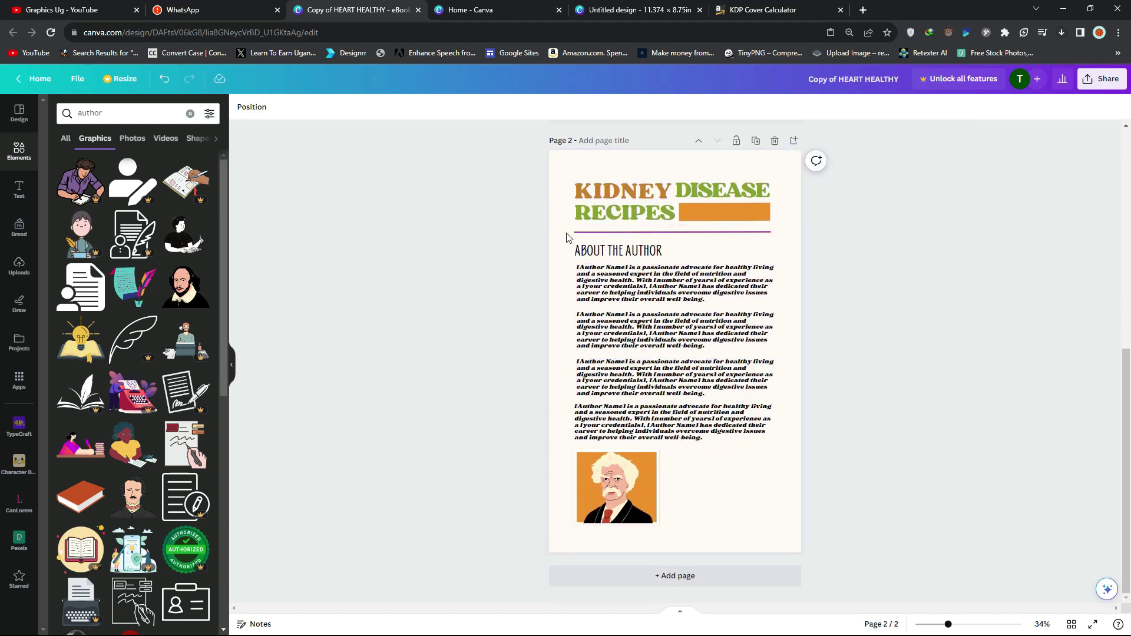
scroll(537, 304, up, 7)
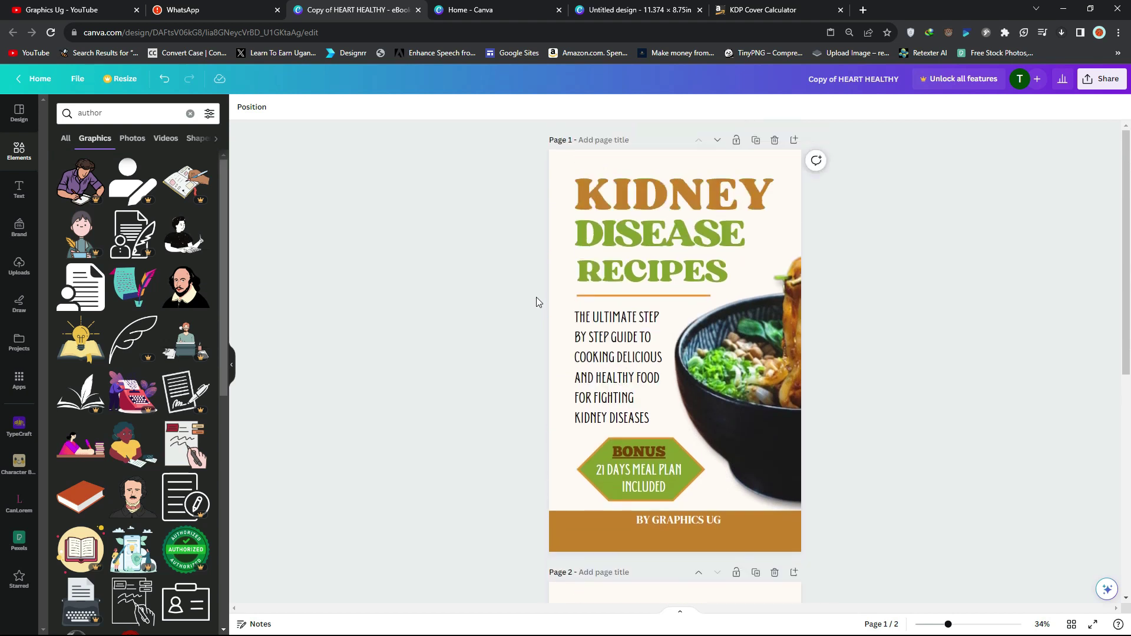
- Download both pages of the eBook as JPG images
click(1099, 83)
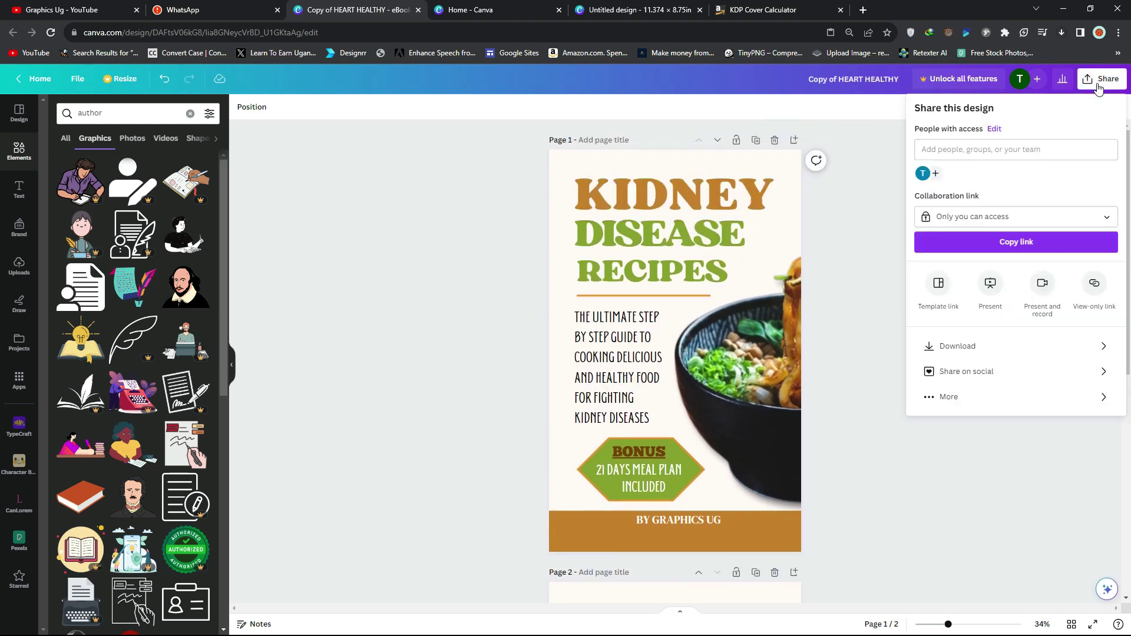
click(944, 346)
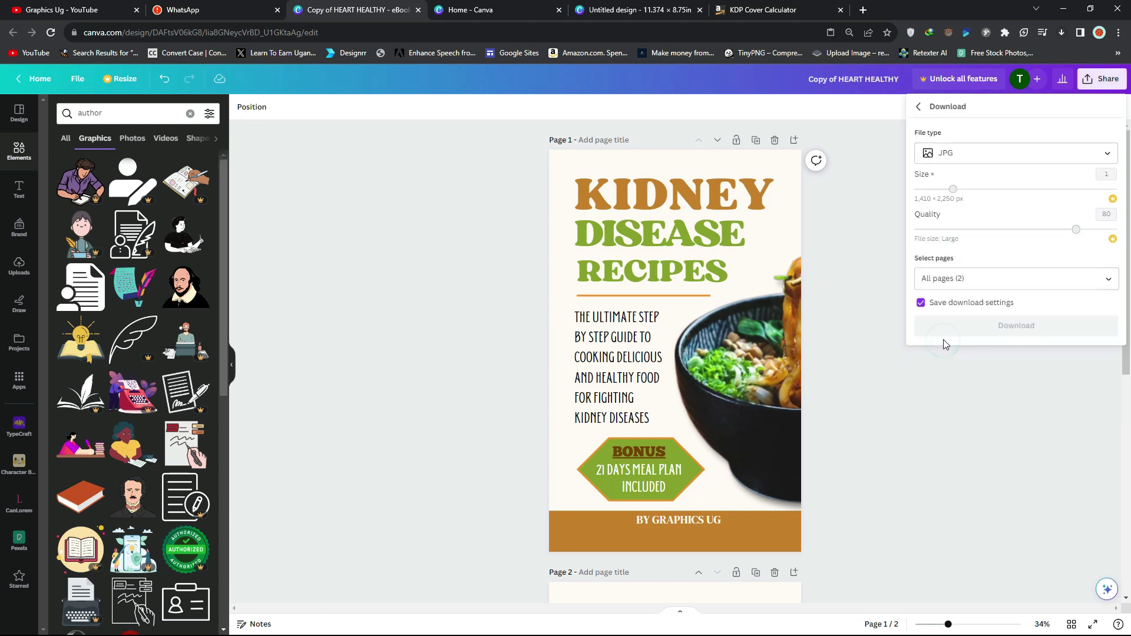
click(961, 155)
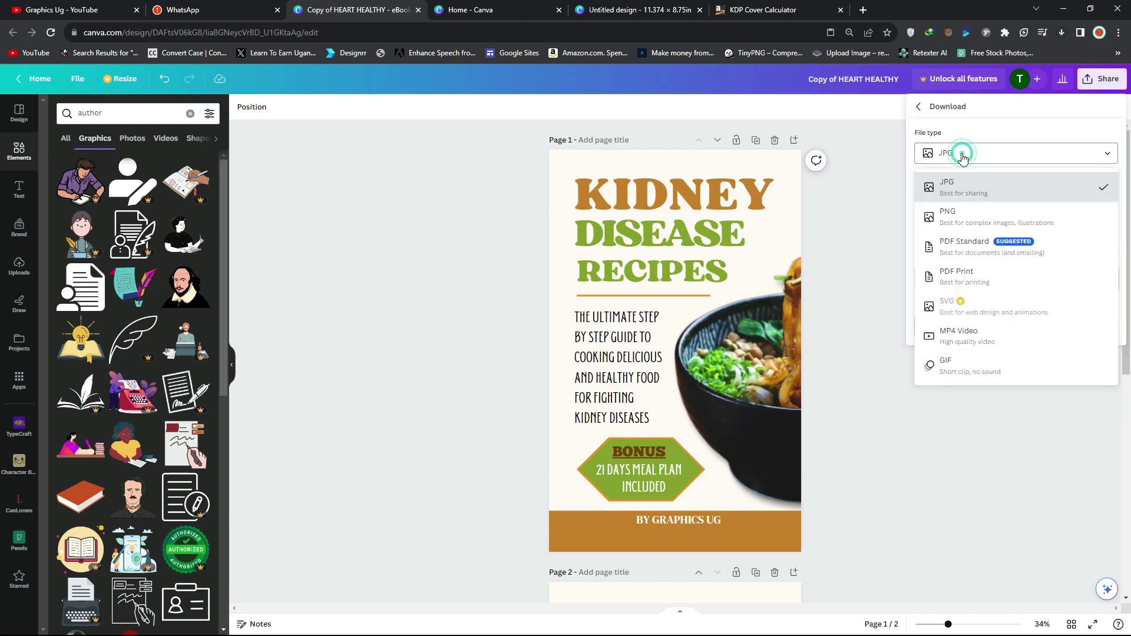
click(954, 188)
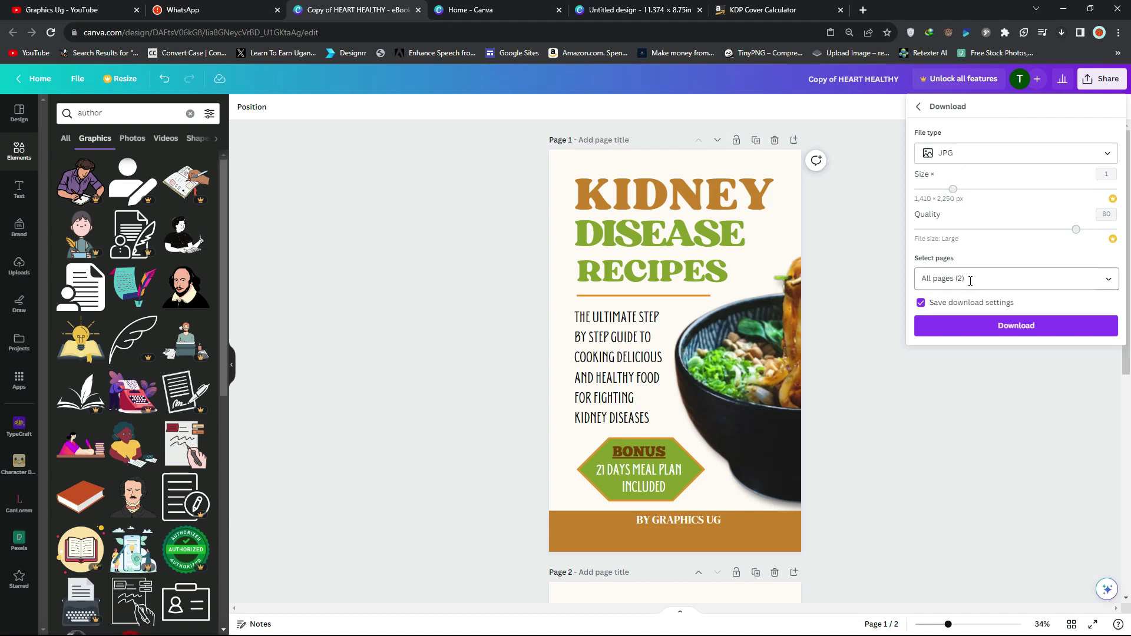
click(989, 321)
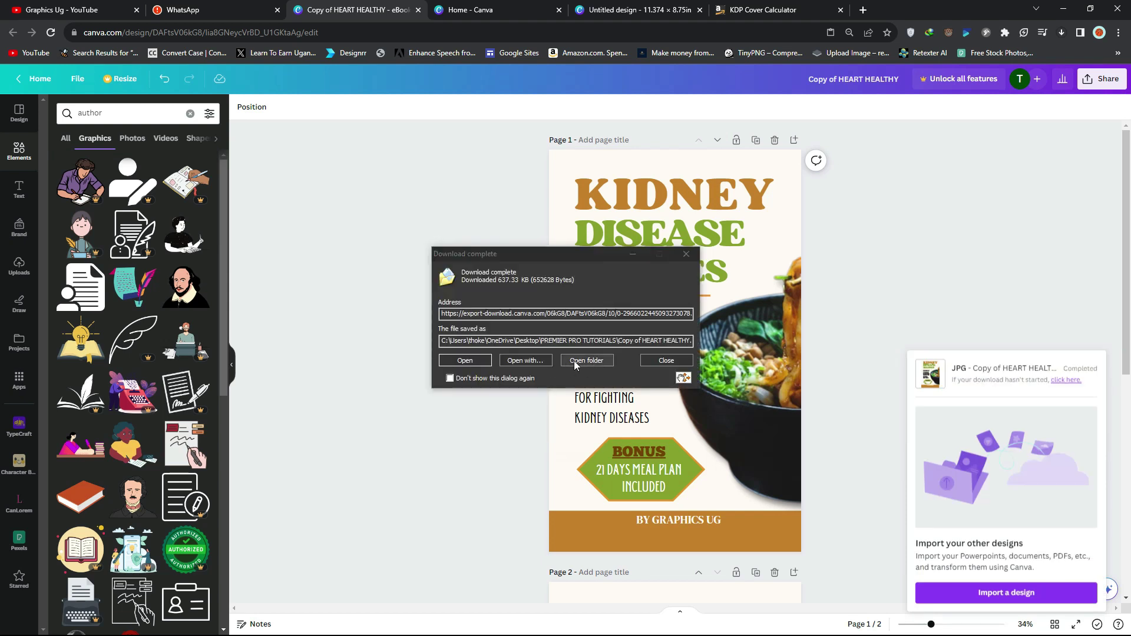
- Copy the downloaded Copy of HEART HEALTHY archive into the Desktop amazon folder
click(582, 360)
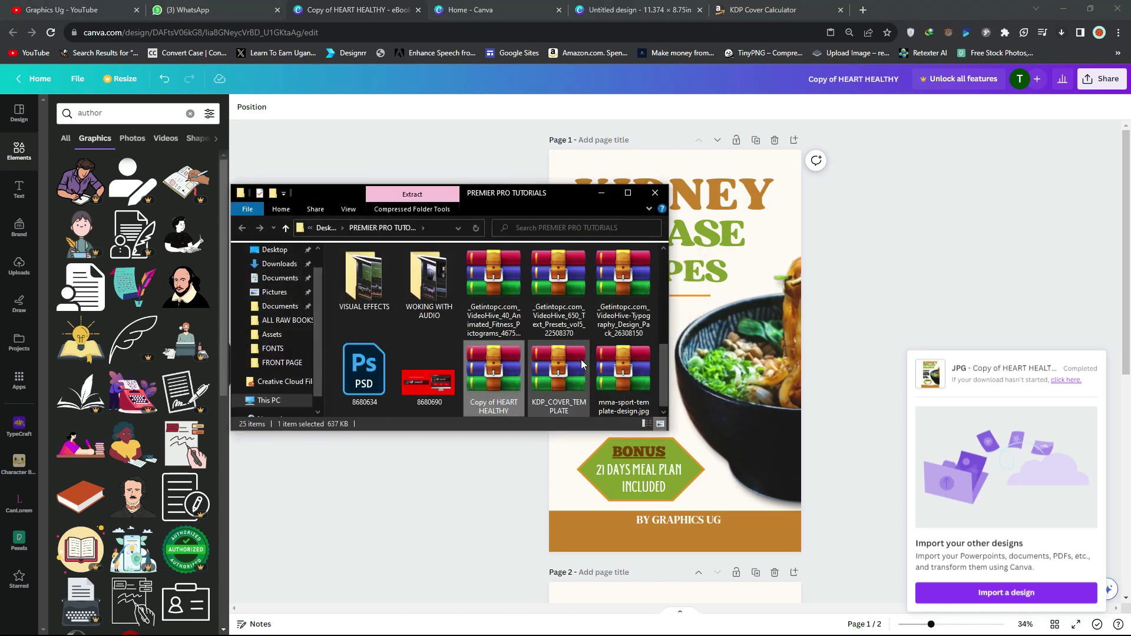
right_click(495, 370)
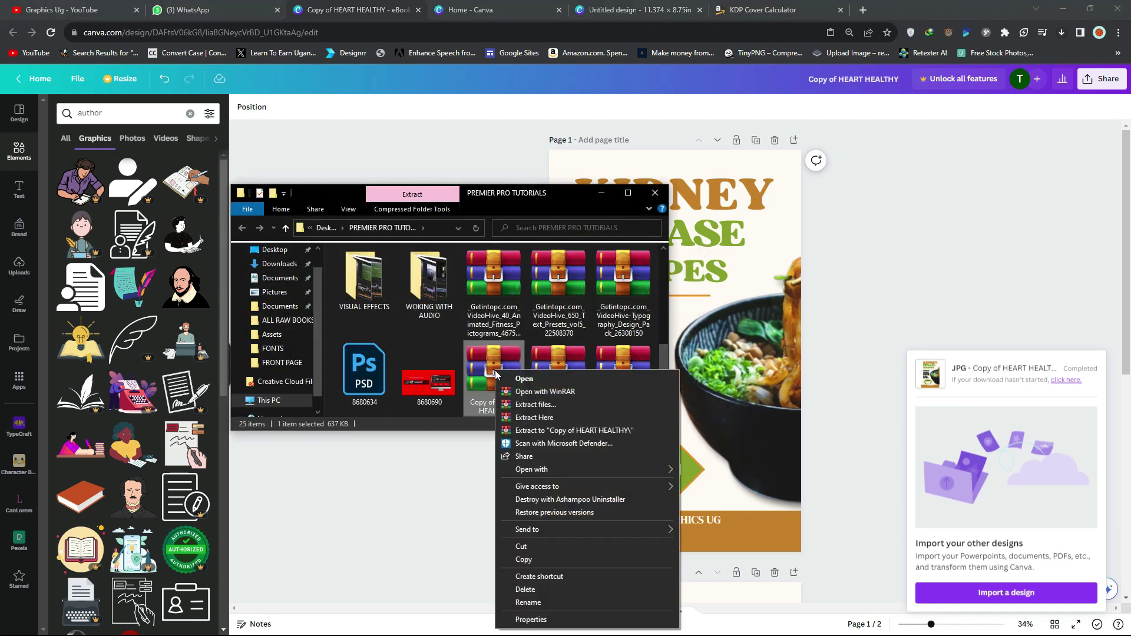
click(524, 560)
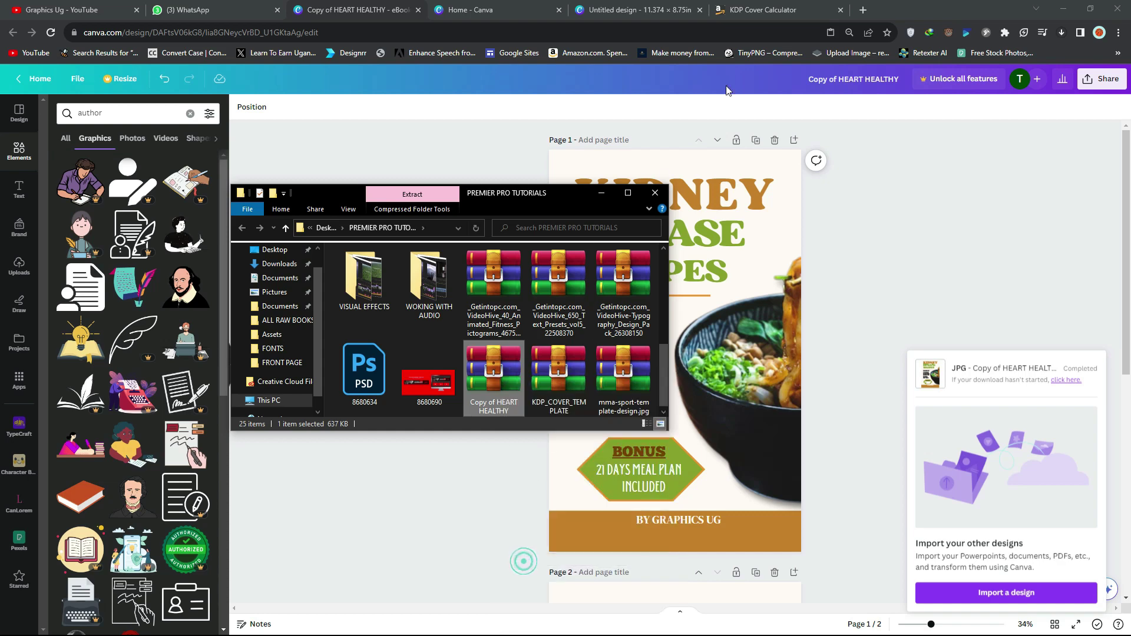
click(1064, 8)
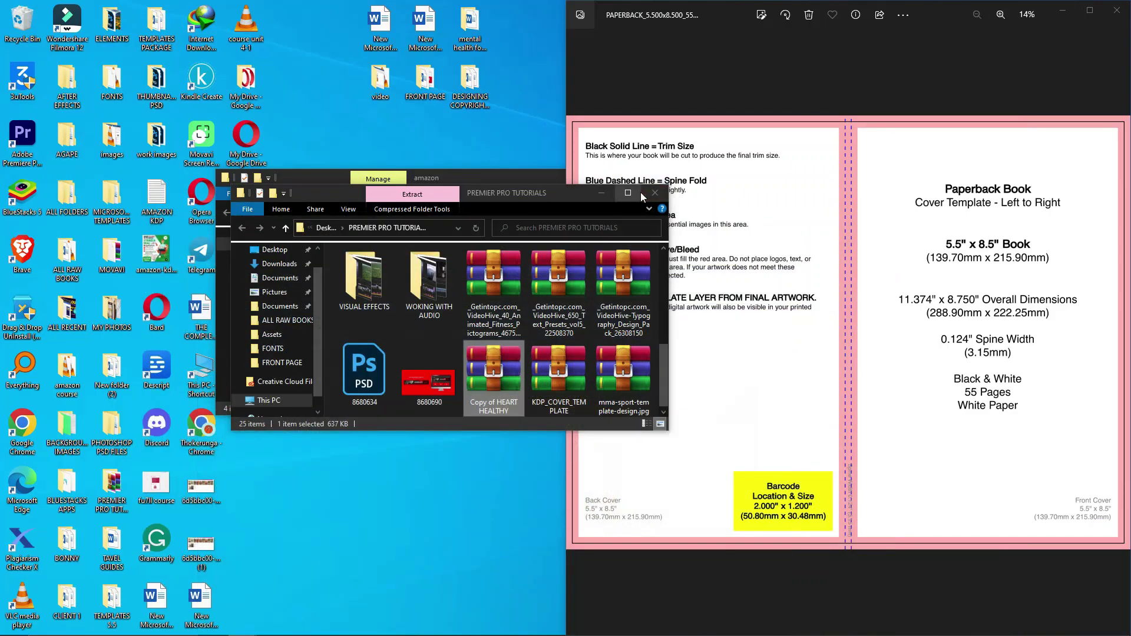
click(645, 195)
key(alt+F4)
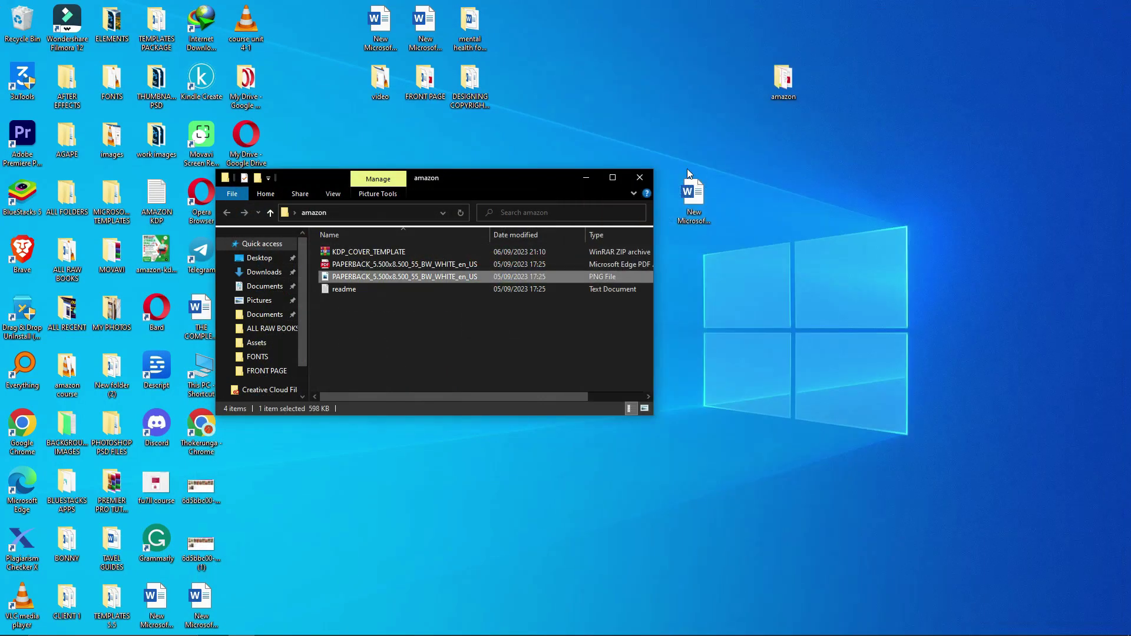
right_click(378, 319)
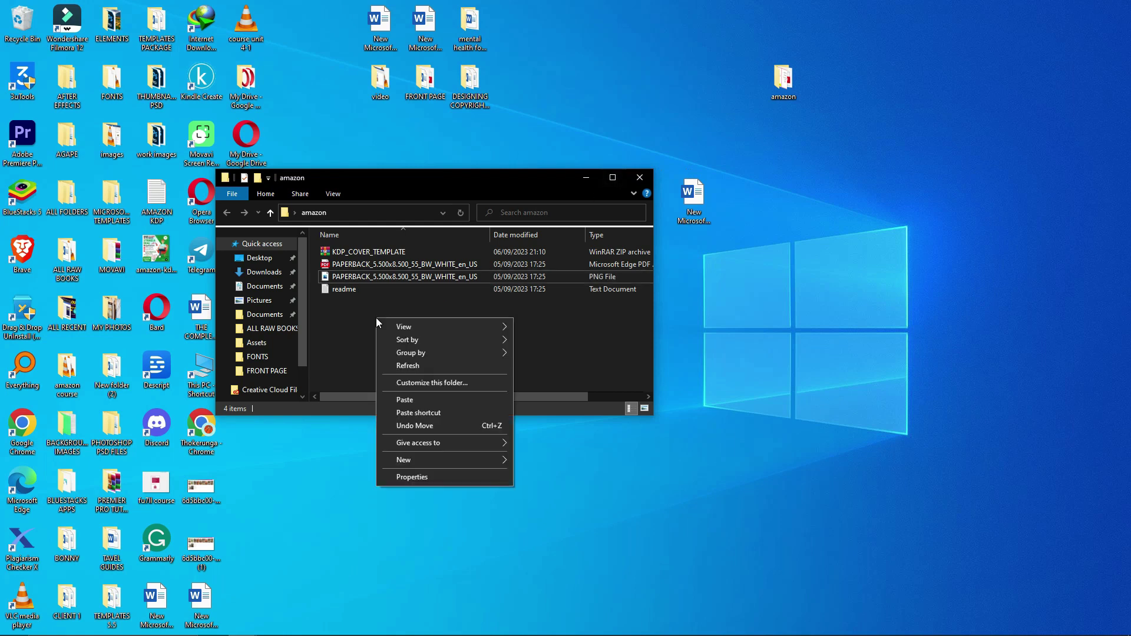
click(420, 403)
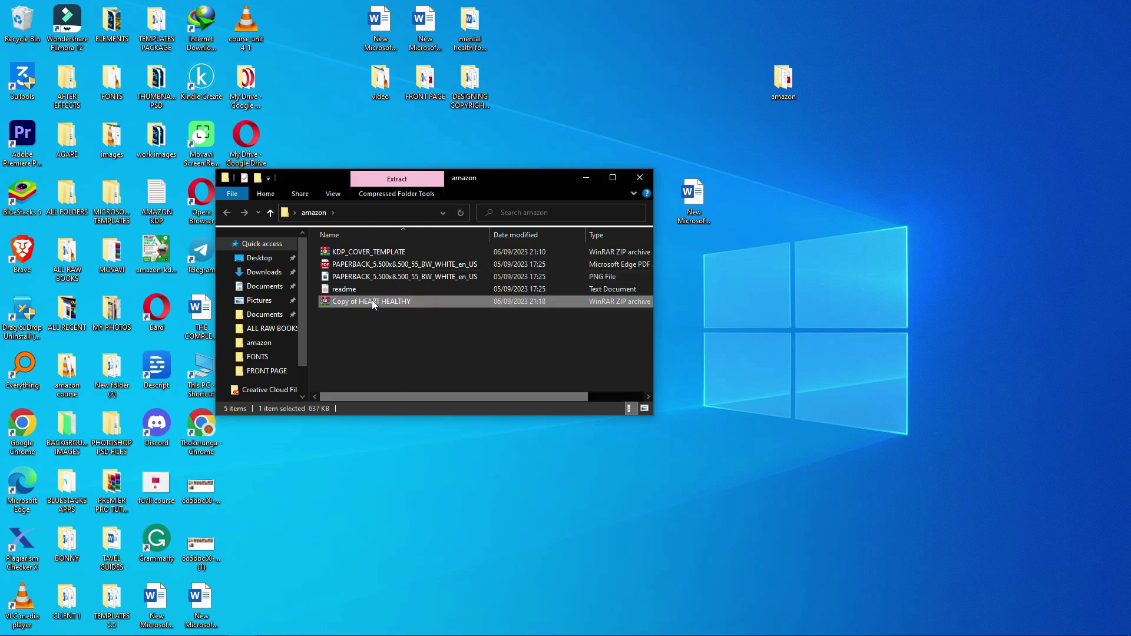
- Extract the archive into JPG pages 1 and 2, then return to Canva
right_click(373, 303)
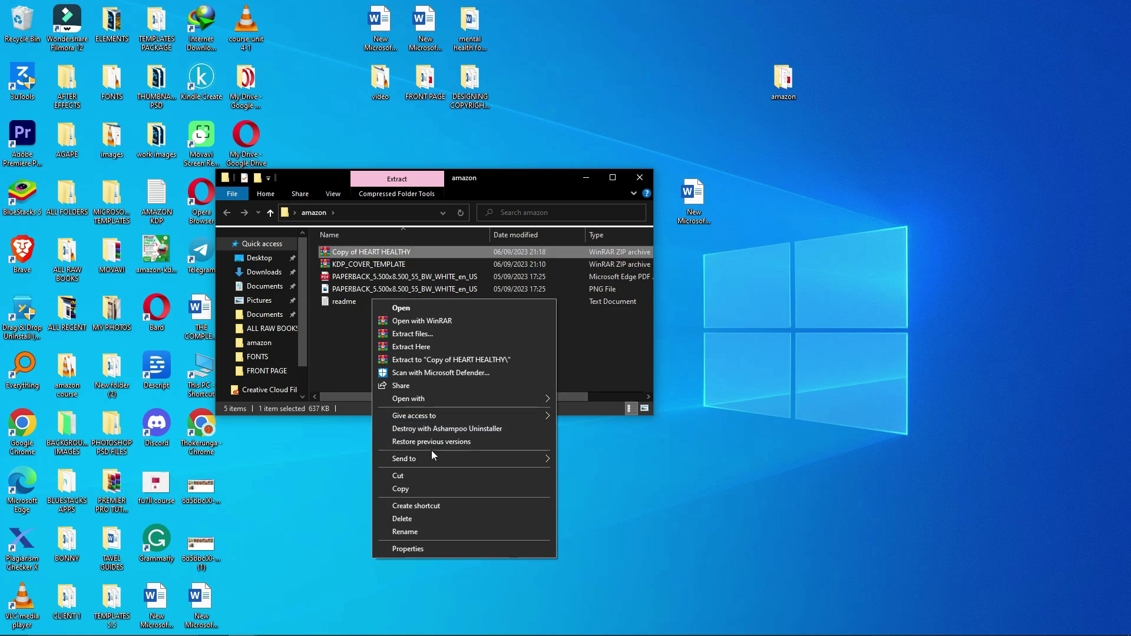
click(416, 359)
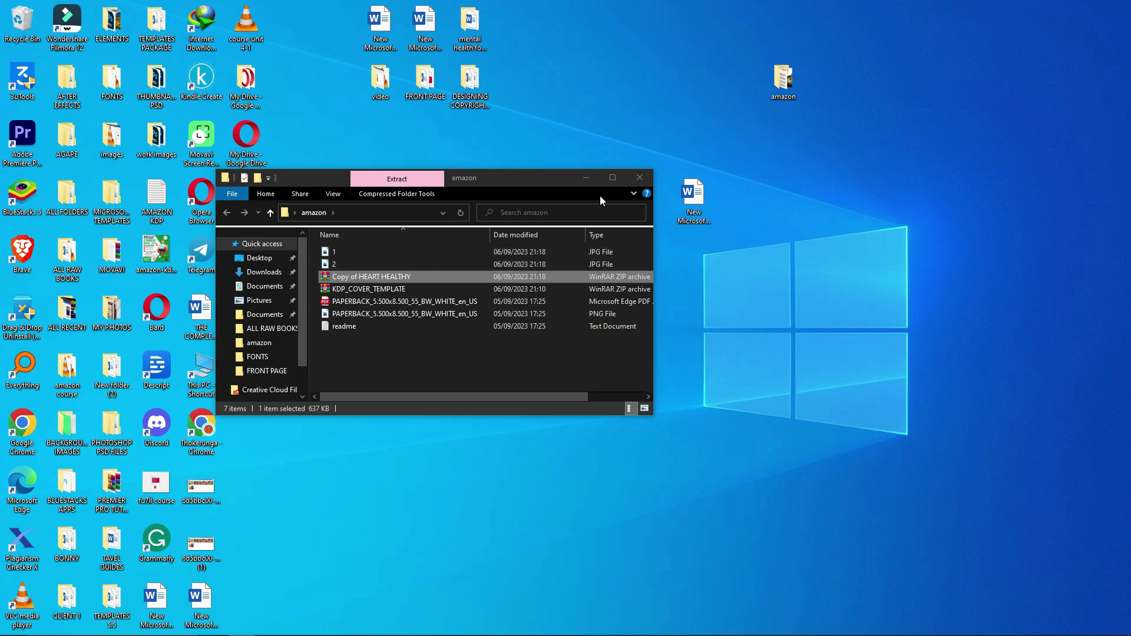
click(641, 183)
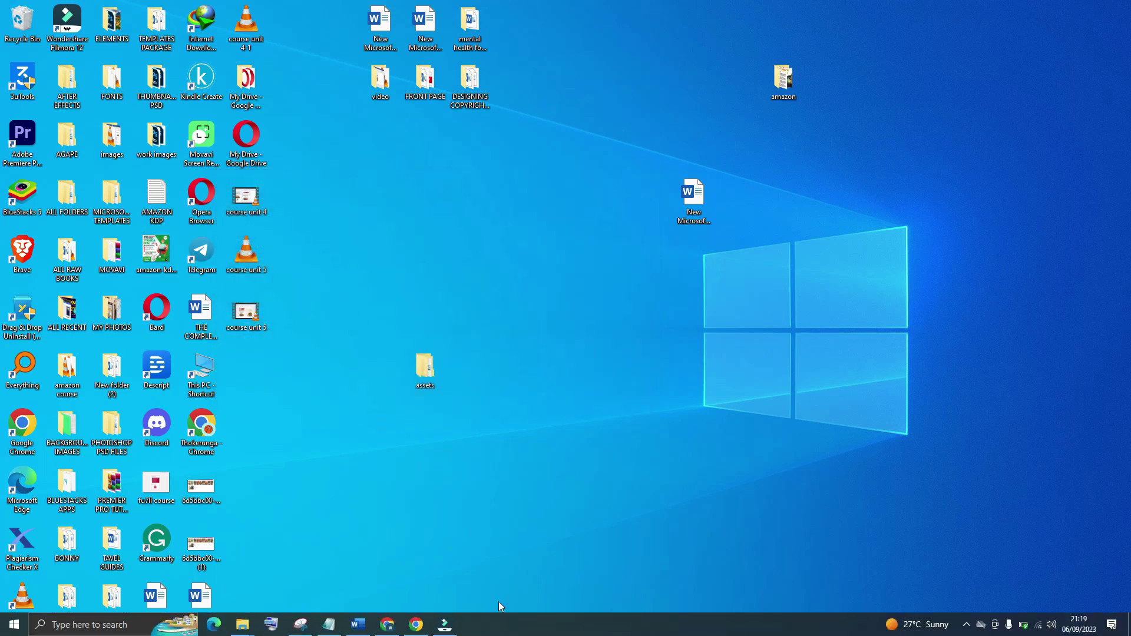
click(387, 625)
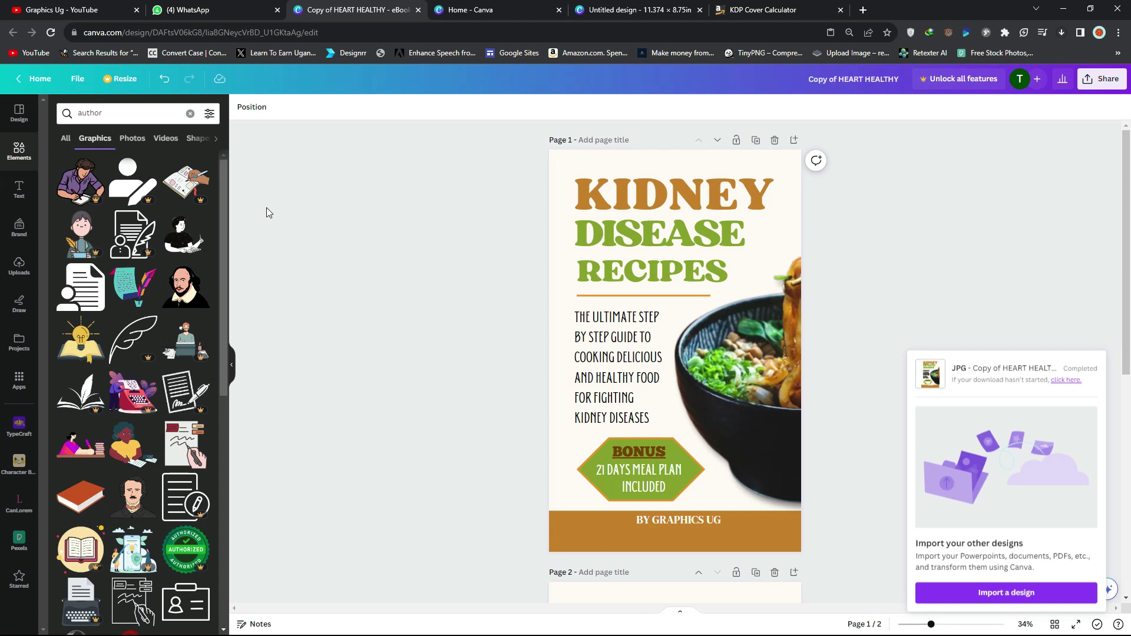
- Upload the second PAPERBACK template image from Desktop > amazon to Canva's uploads
click(18, 269)
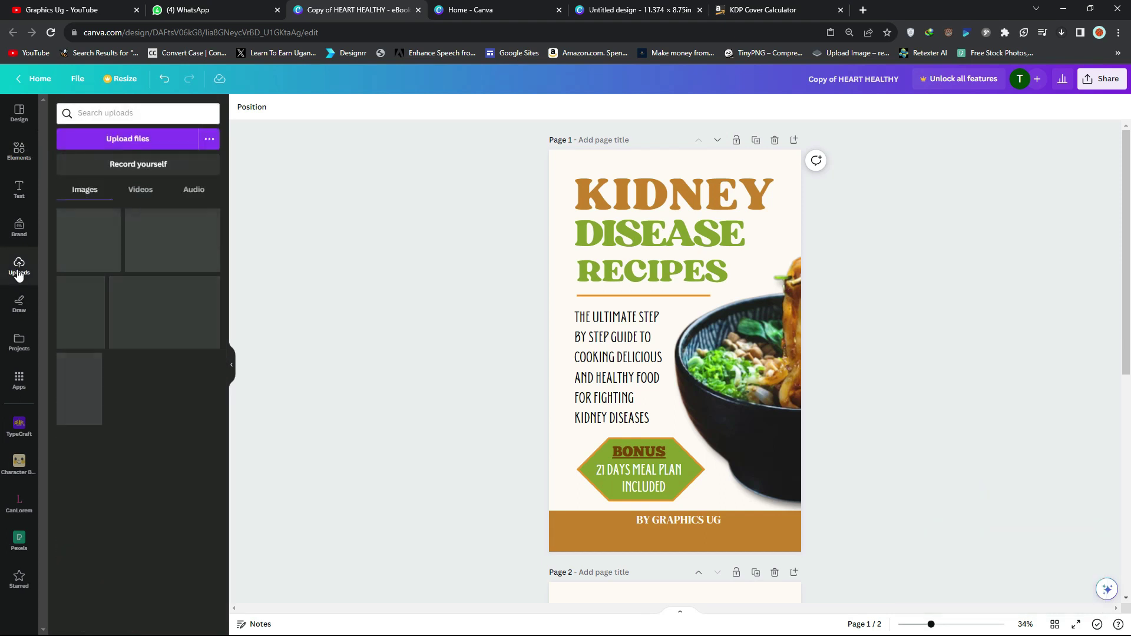
click(121, 139)
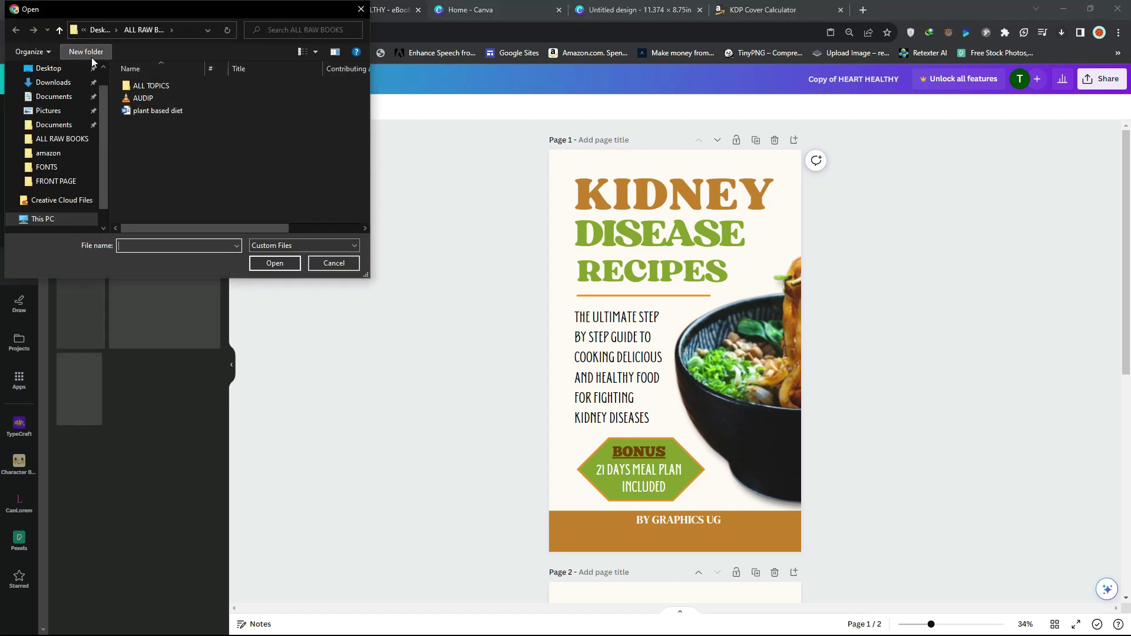
click(52, 70)
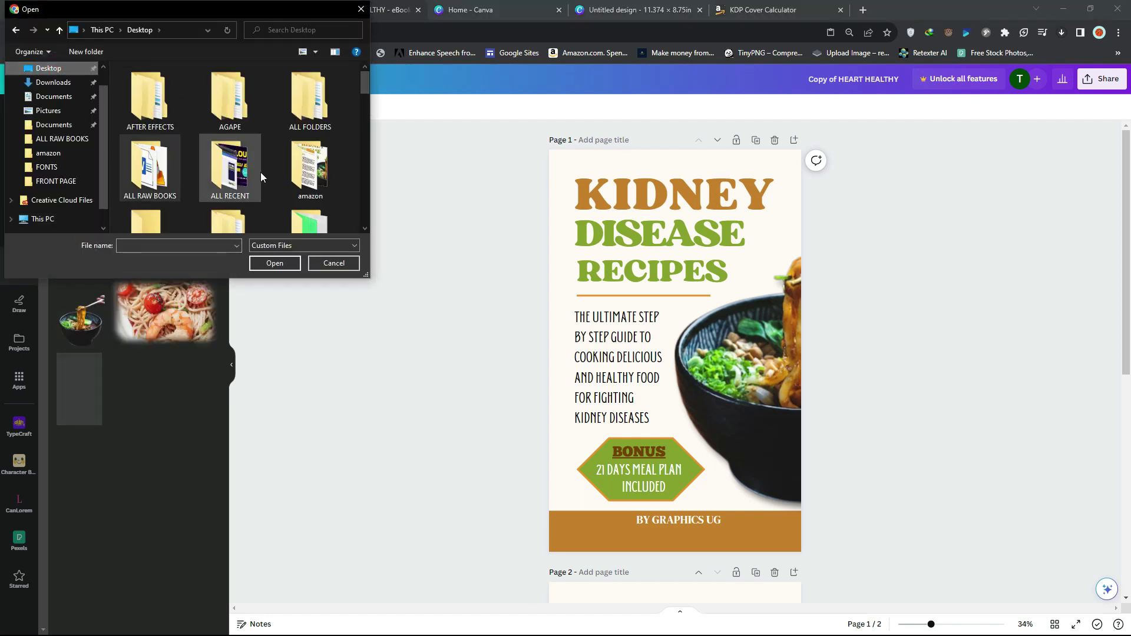
double_click(309, 168)
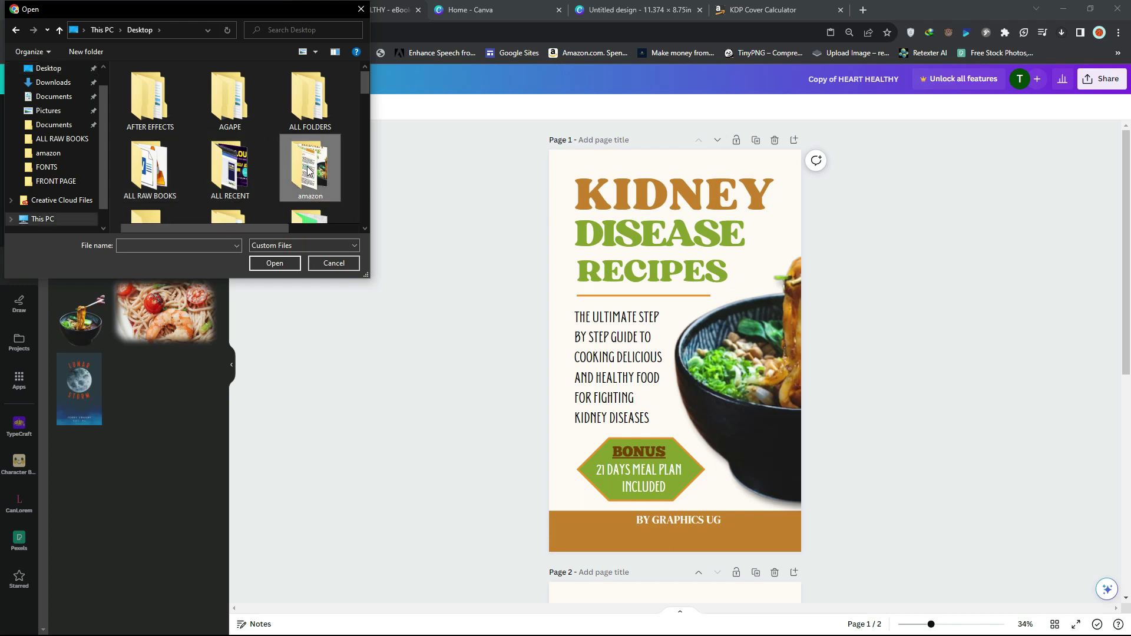
click(346, 94)
click(272, 264)
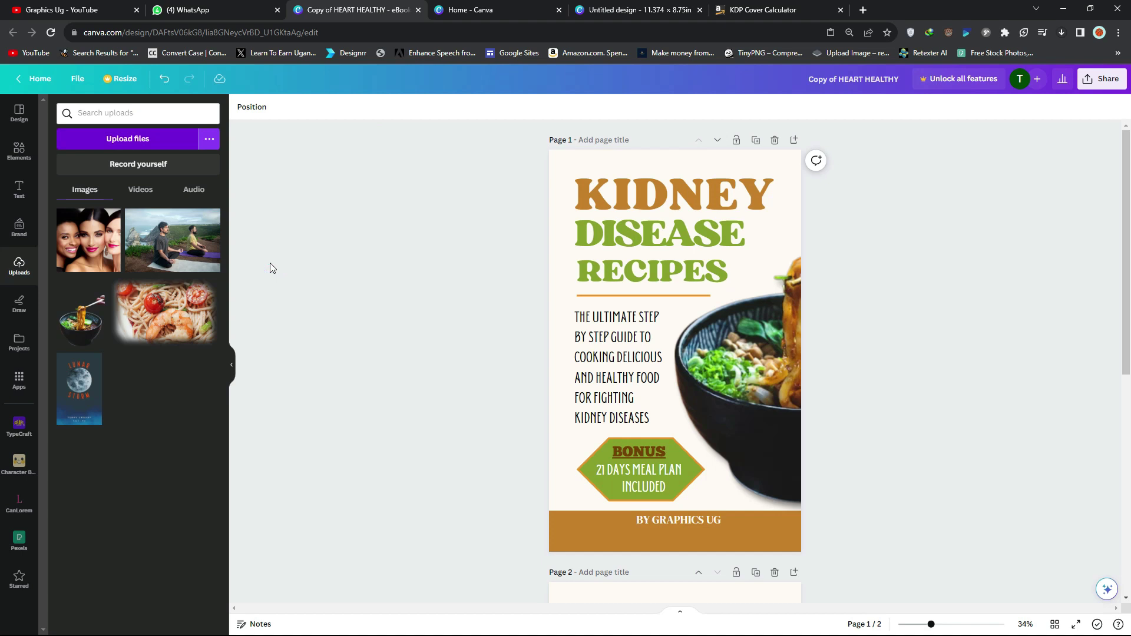
- Upload the exported cover pages 1 and 2 together
click(110, 138)
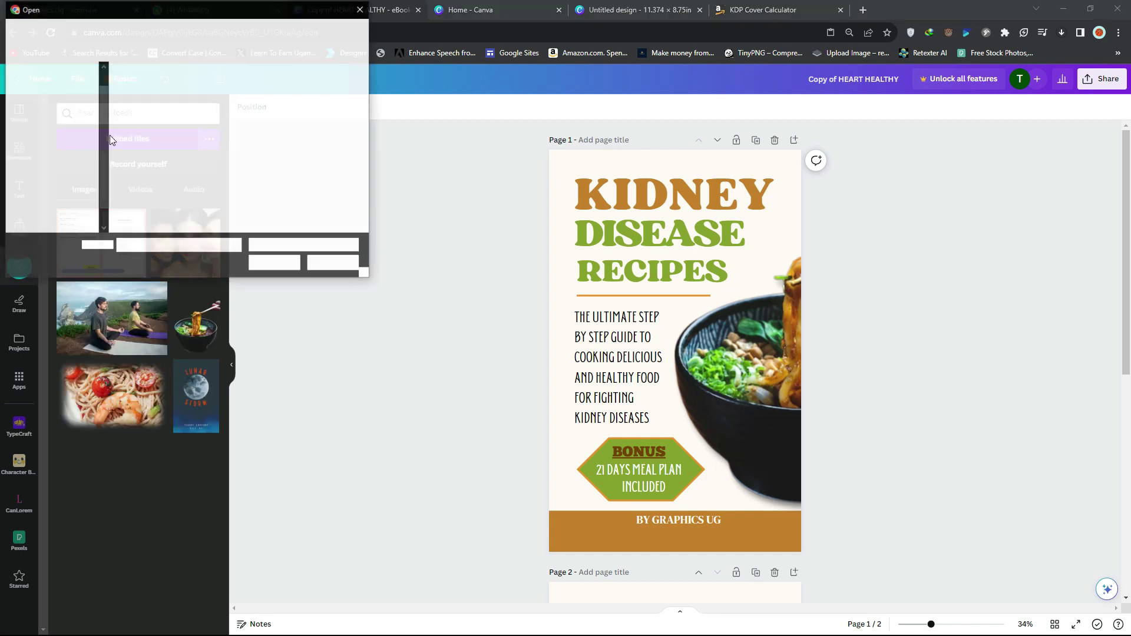
click(152, 112)
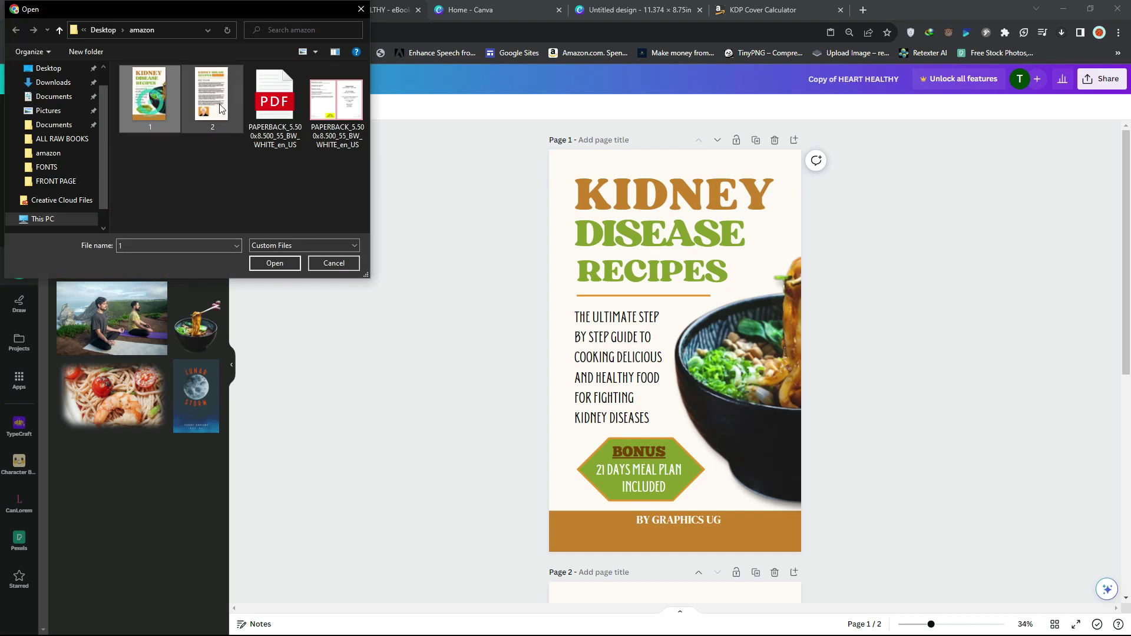
drag(222, 156, 153, 111)
click(276, 263)
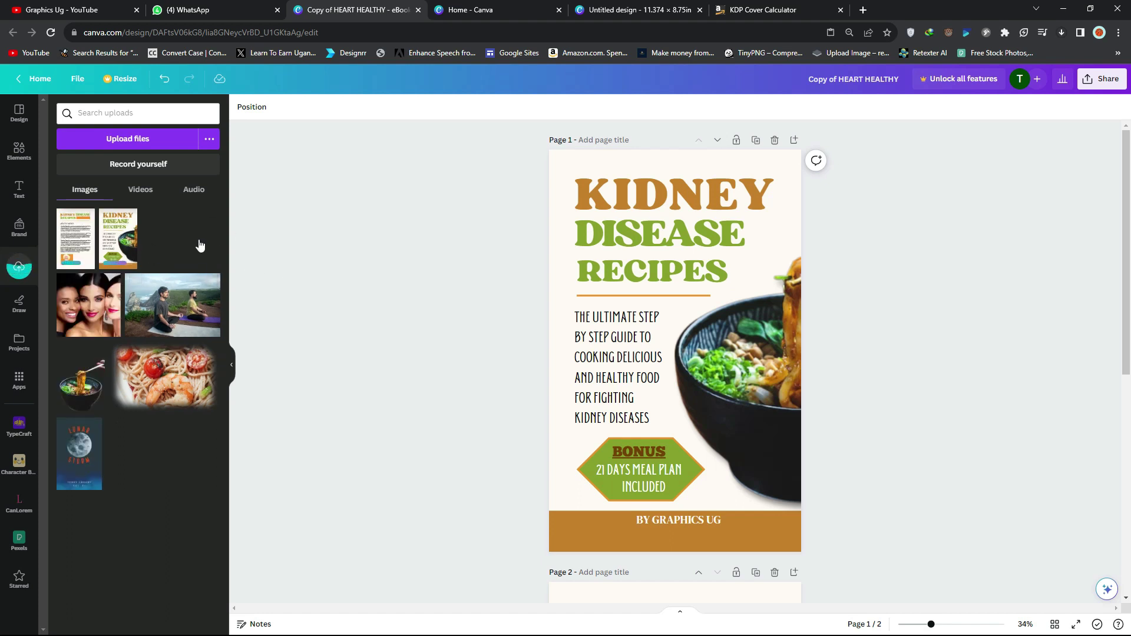
- Place the Kidney Disease Recipes front cover top-right on the 11.374 × 8.75in design, enlarged to about 5.5 × 8.8
click(624, 13)
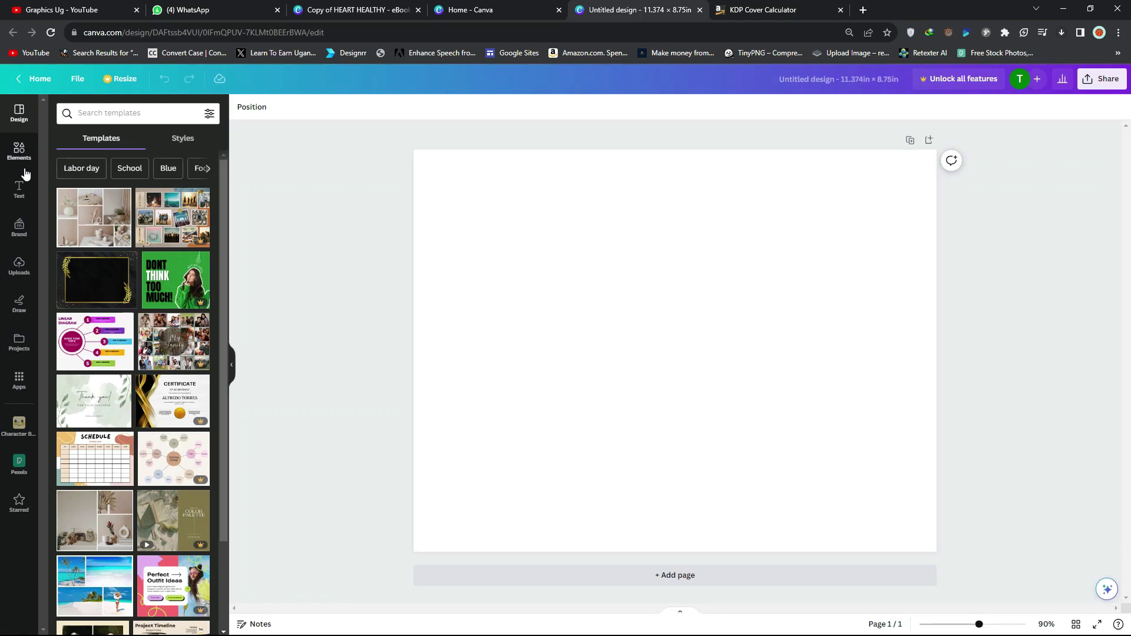
click(19, 273)
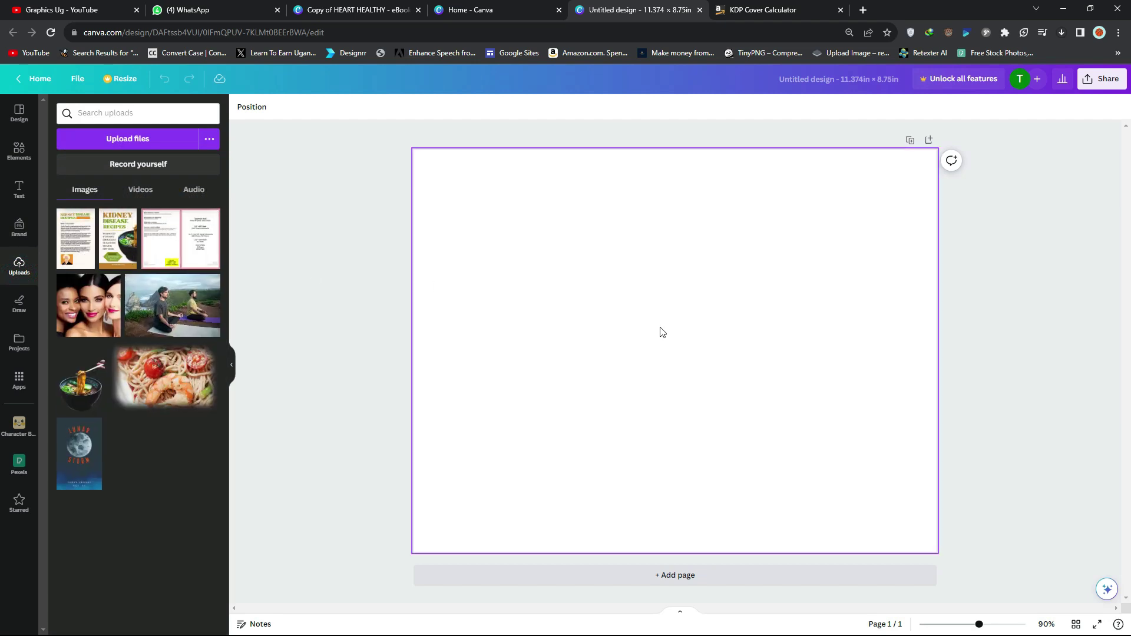
click(119, 242)
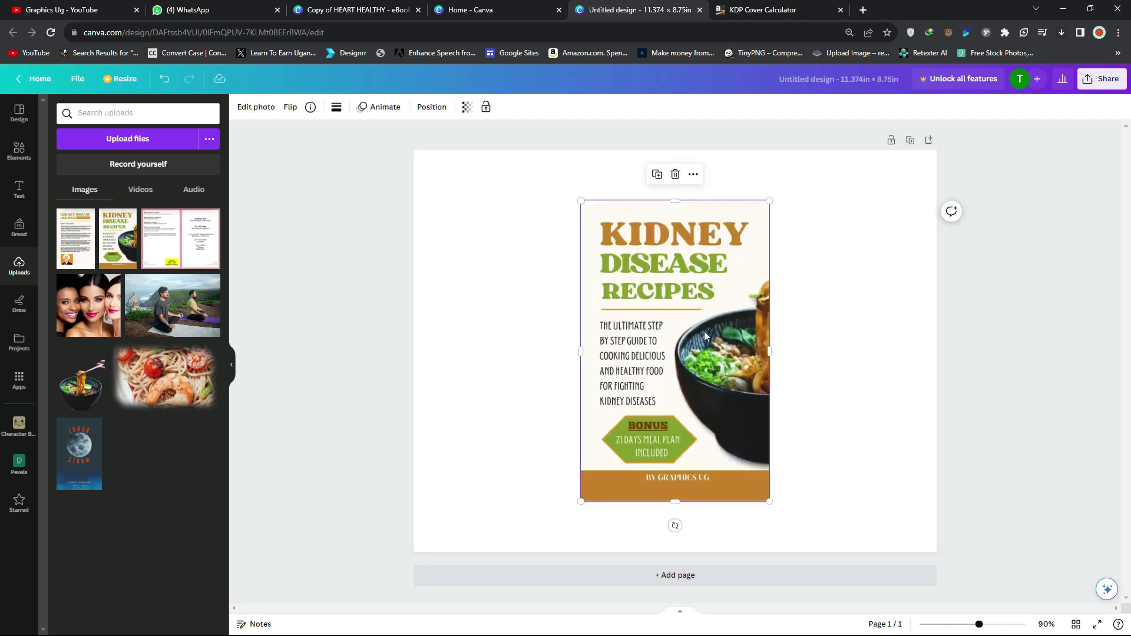
drag(705, 333, 871, 281)
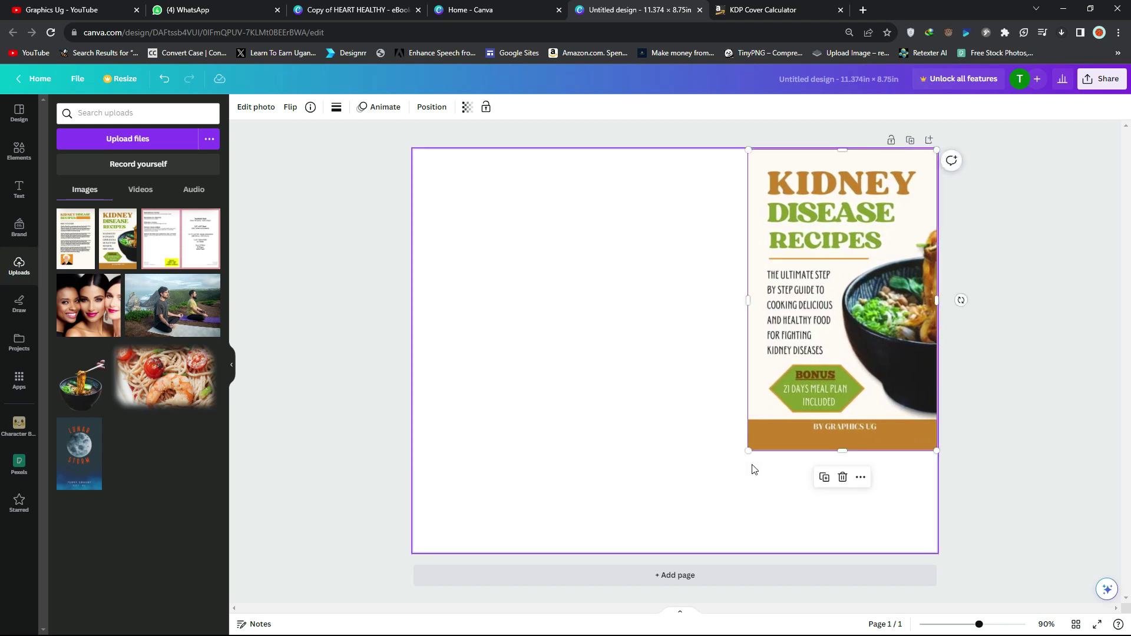
drag(737, 468, 672, 543)
click(1084, 352)
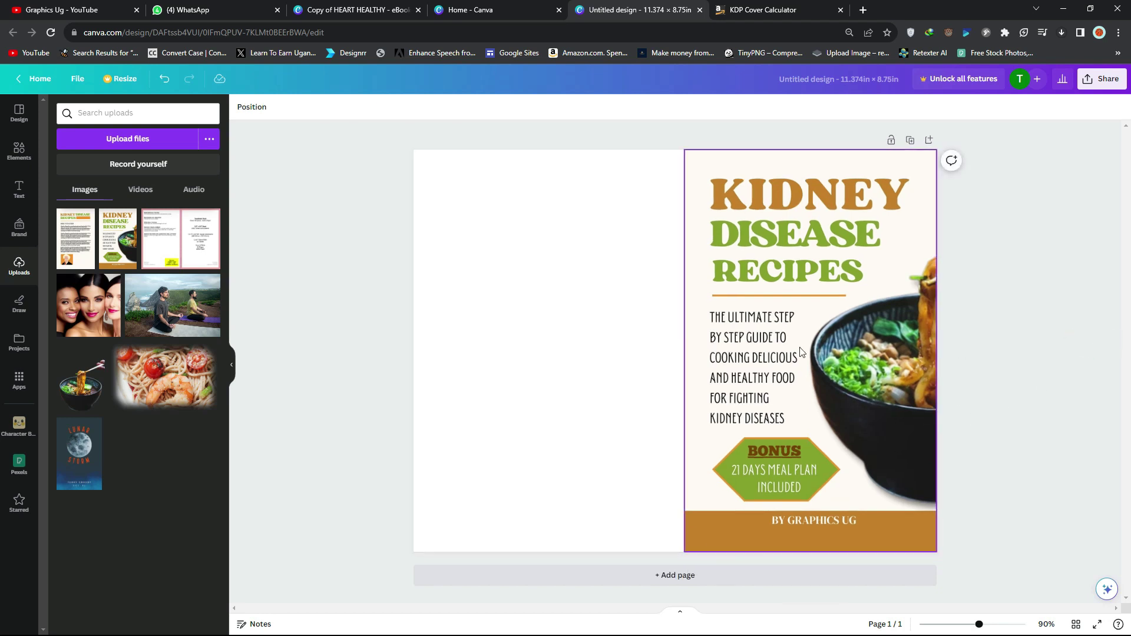
- Place the About the Author image at the left edge, enlarged to fill the left half
click(72, 242)
drag(679, 349, 511, 297)
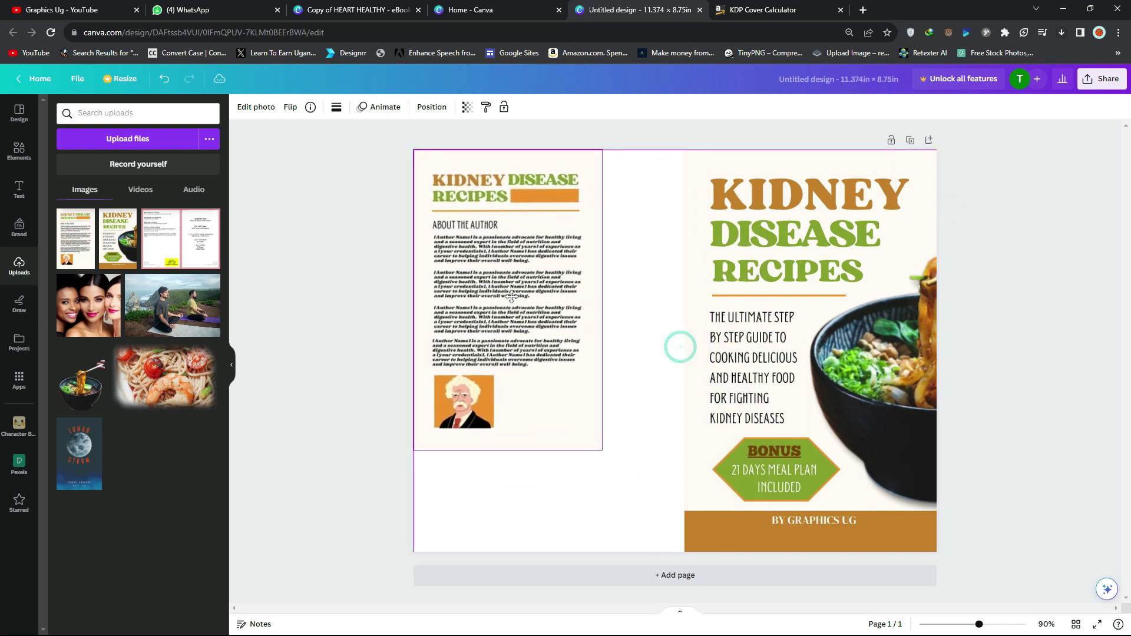
drag(609, 457, 693, 533)
click(1108, 305)
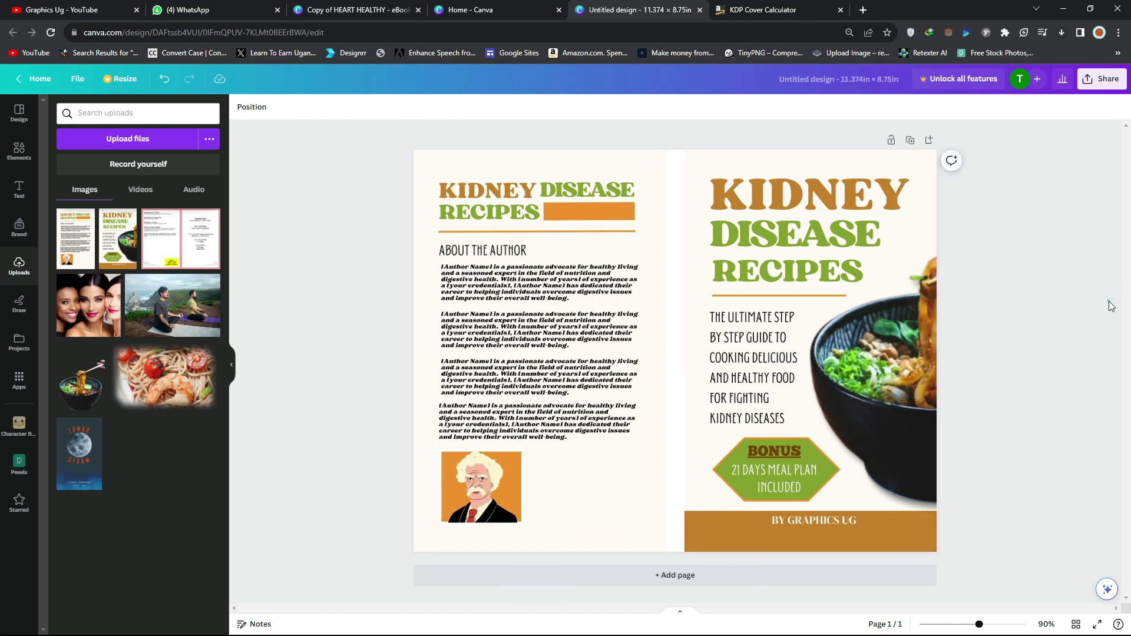
- Change the page background colour to cream
click(669, 221)
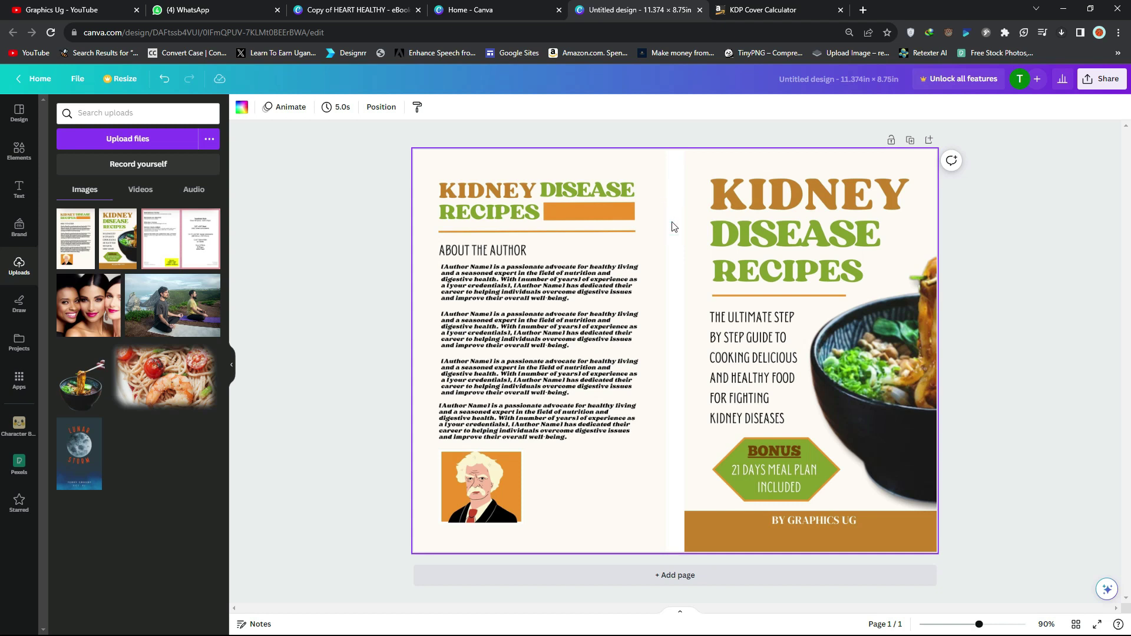
click(241, 108)
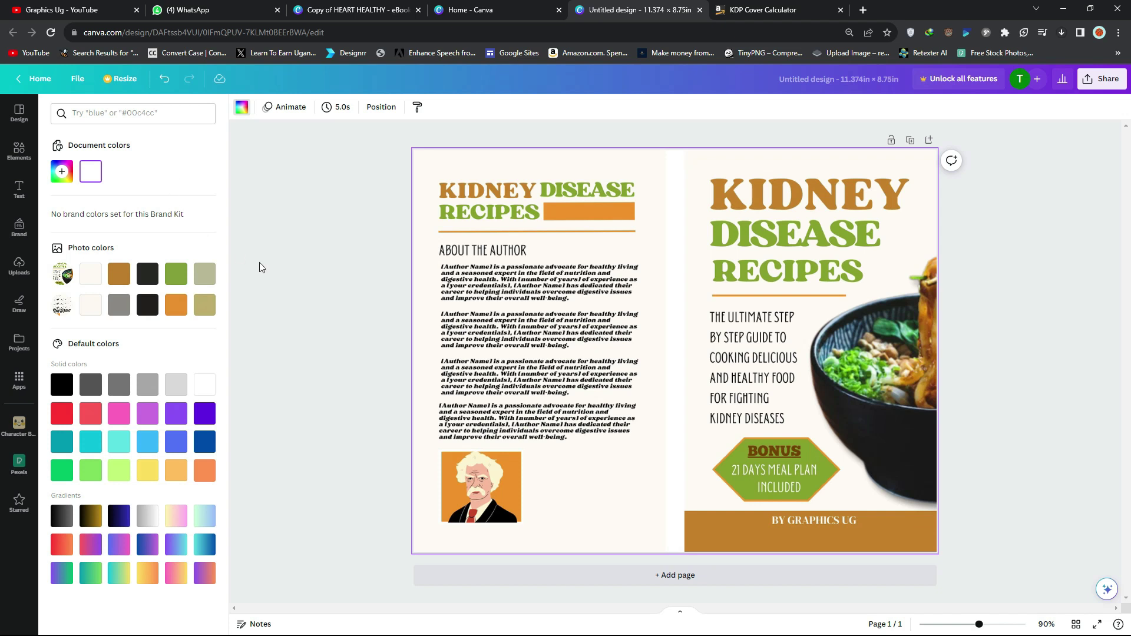
click(89, 275)
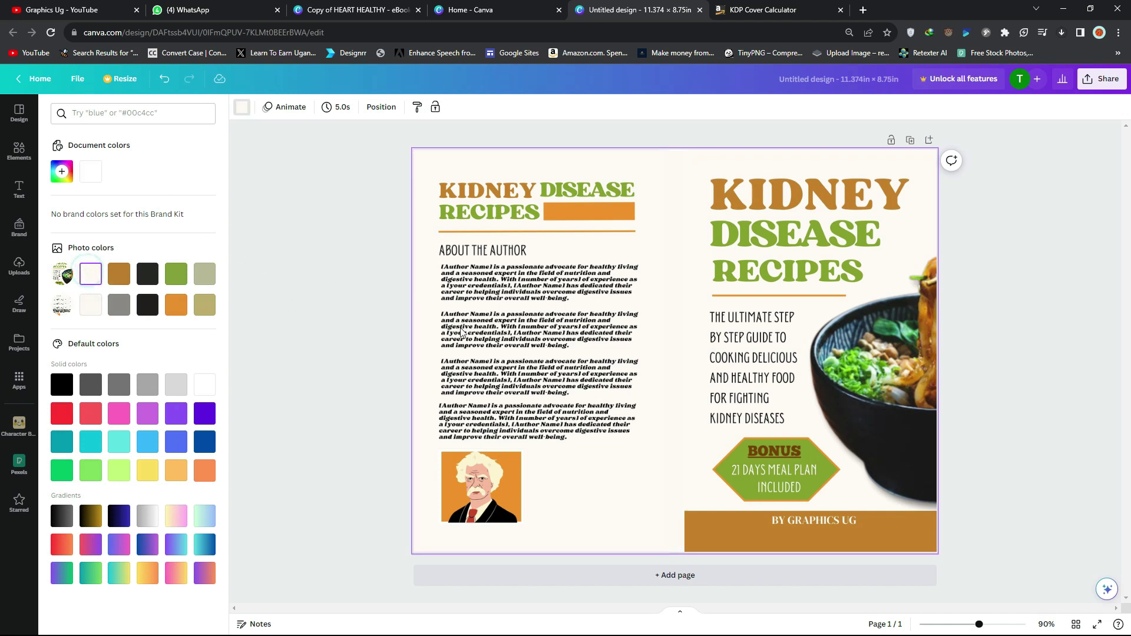
click(1040, 252)
click(996, 319)
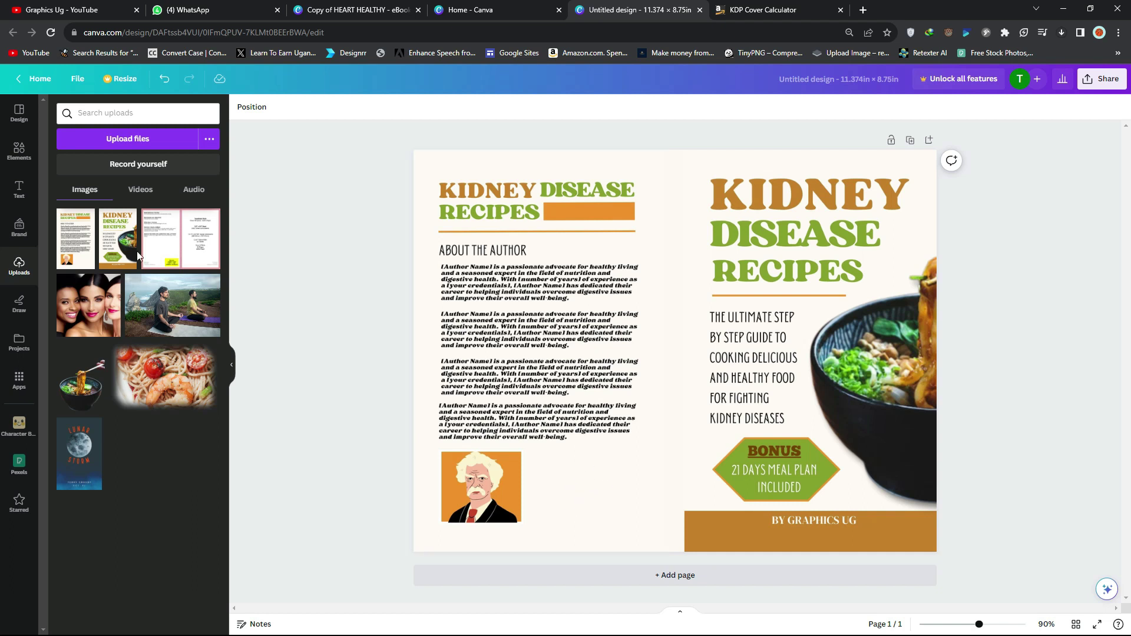
click(166, 252)
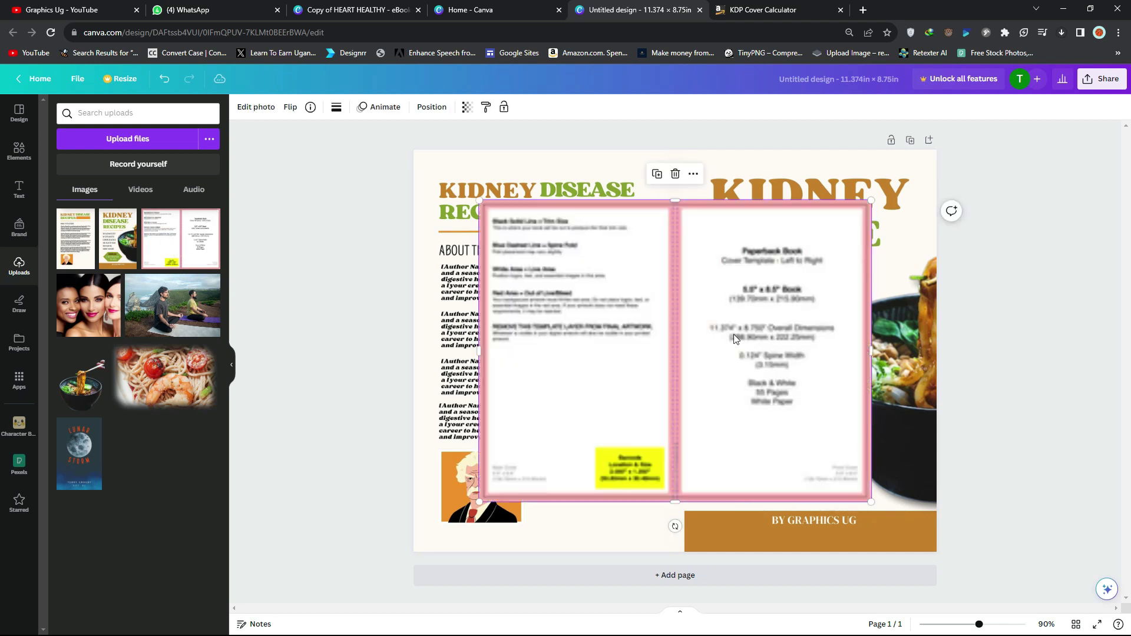
drag(872, 202, 937, 151)
drag(480, 502, 399, 539)
click(1023, 348)
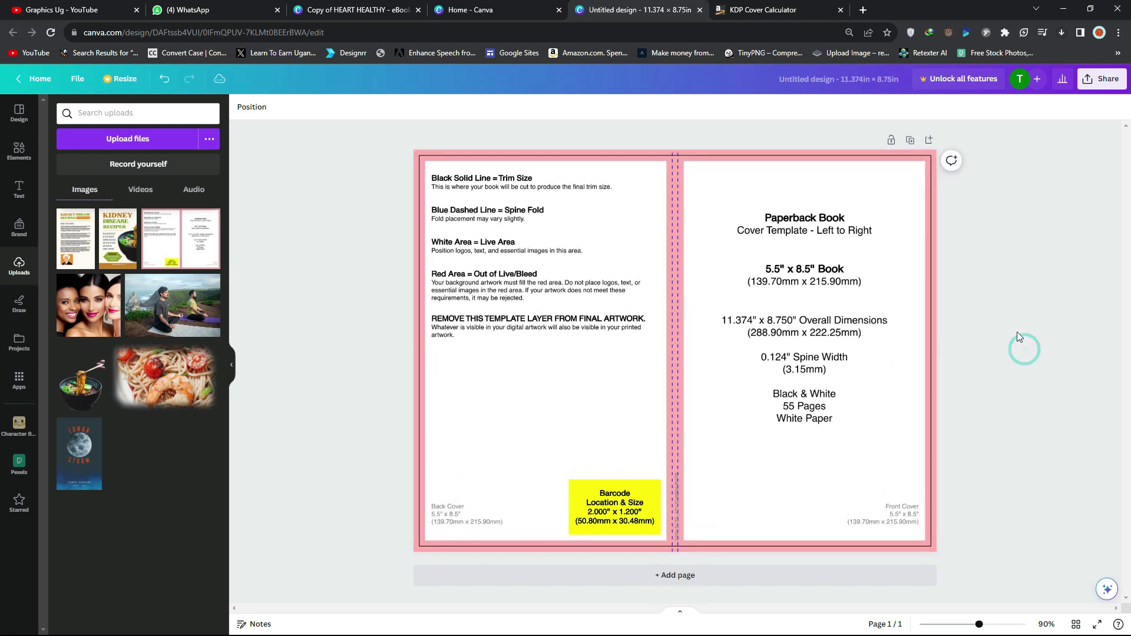
click(582, 276)
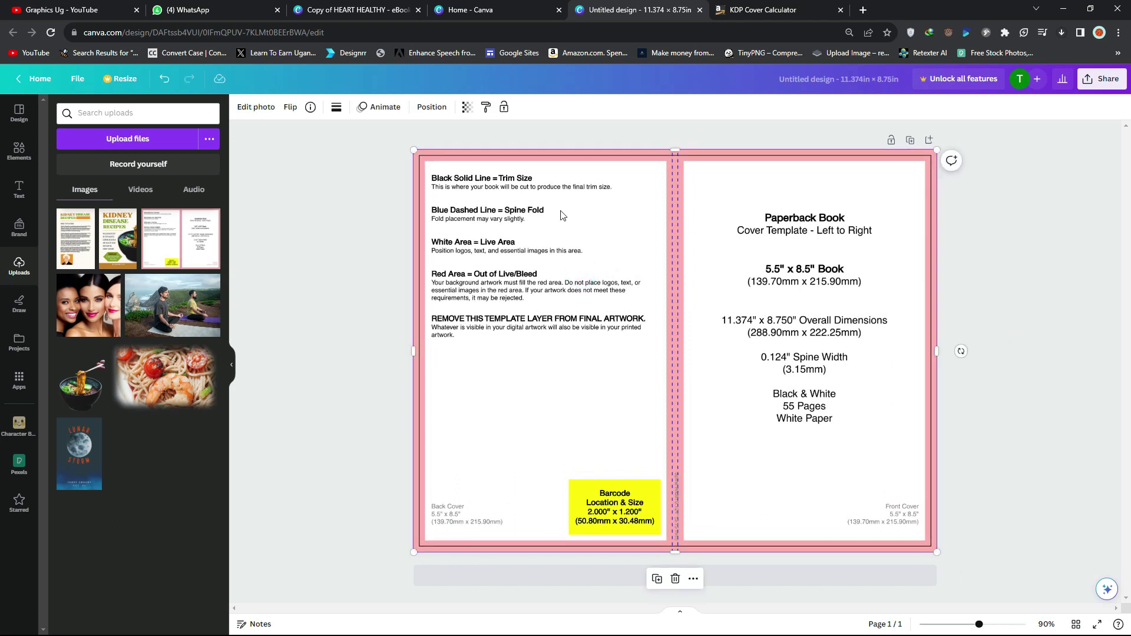
click(469, 108)
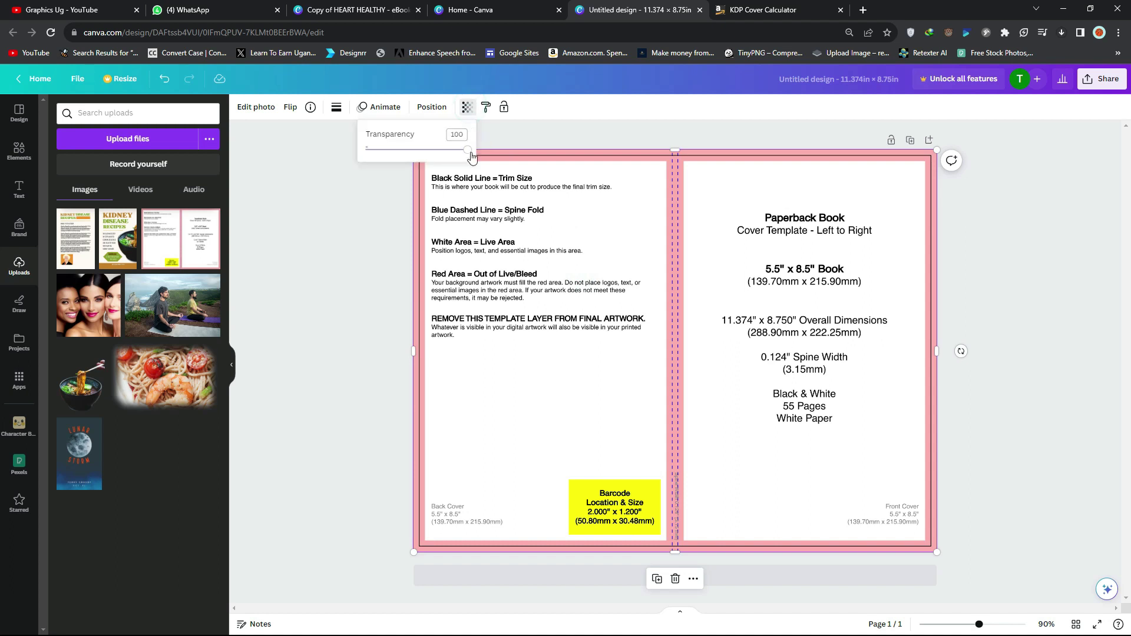
drag(467, 152, 387, 154)
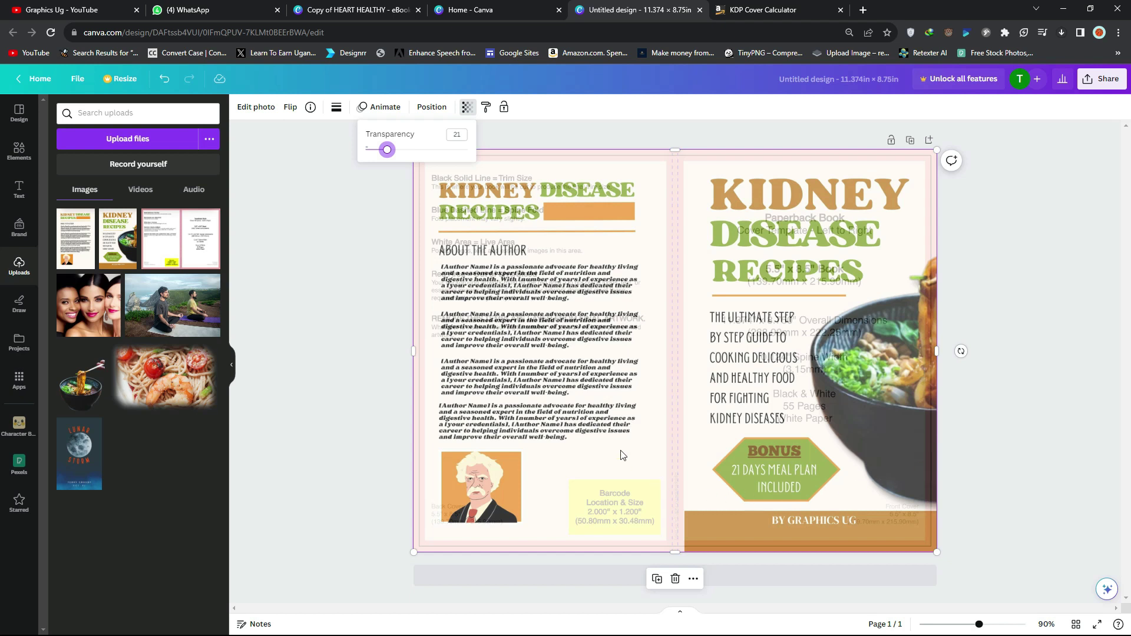
drag(385, 149, 379, 151)
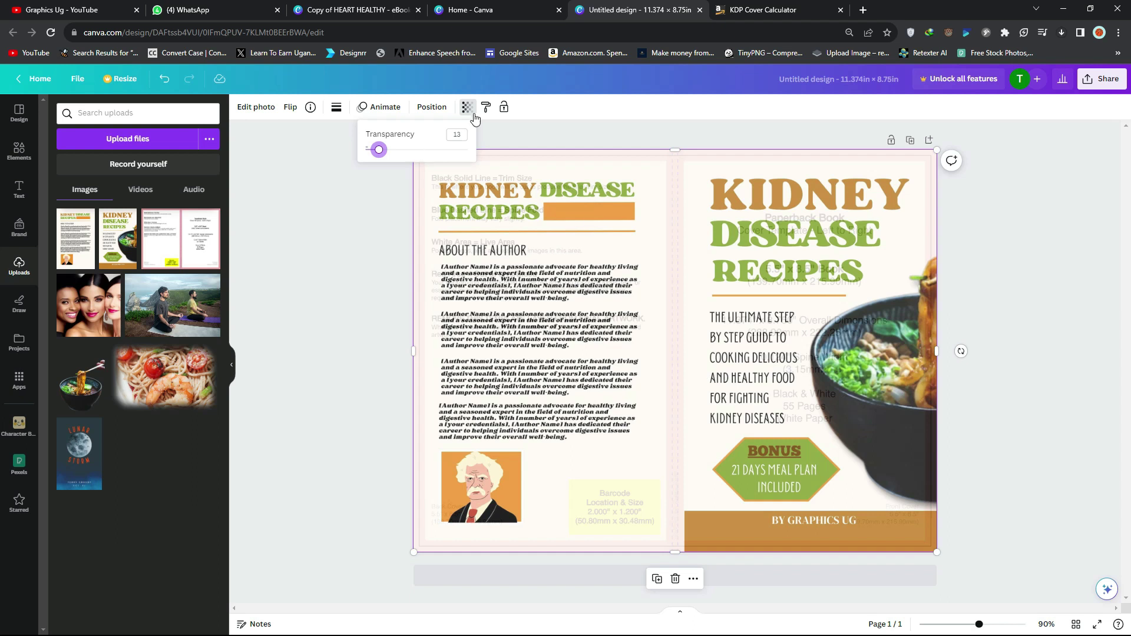
drag(379, 149, 468, 150)
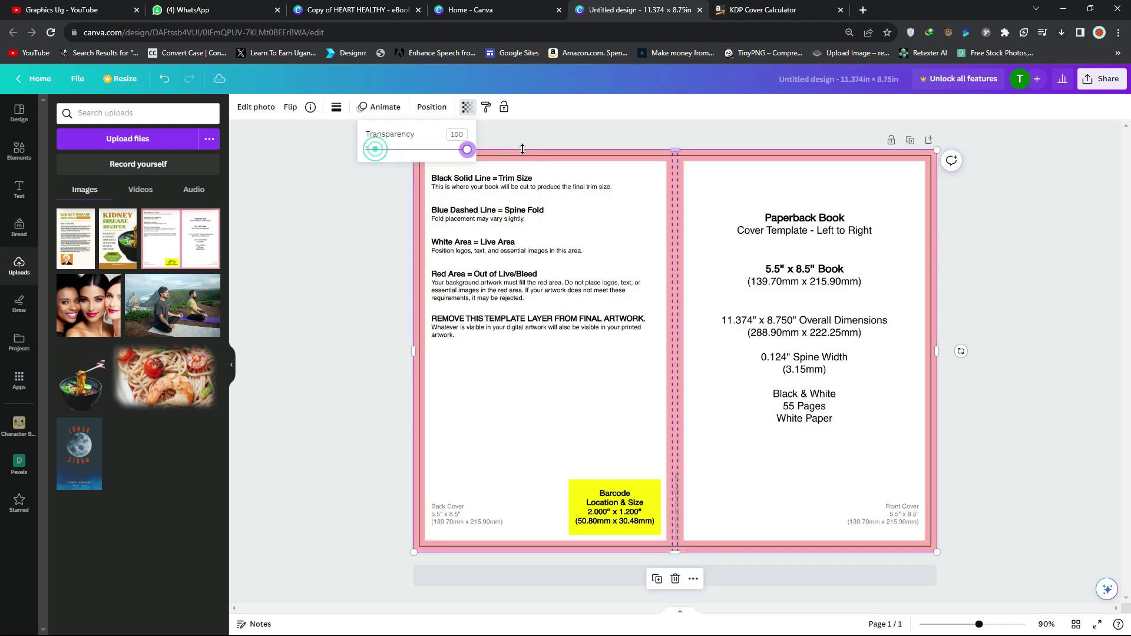
right_click(617, 308)
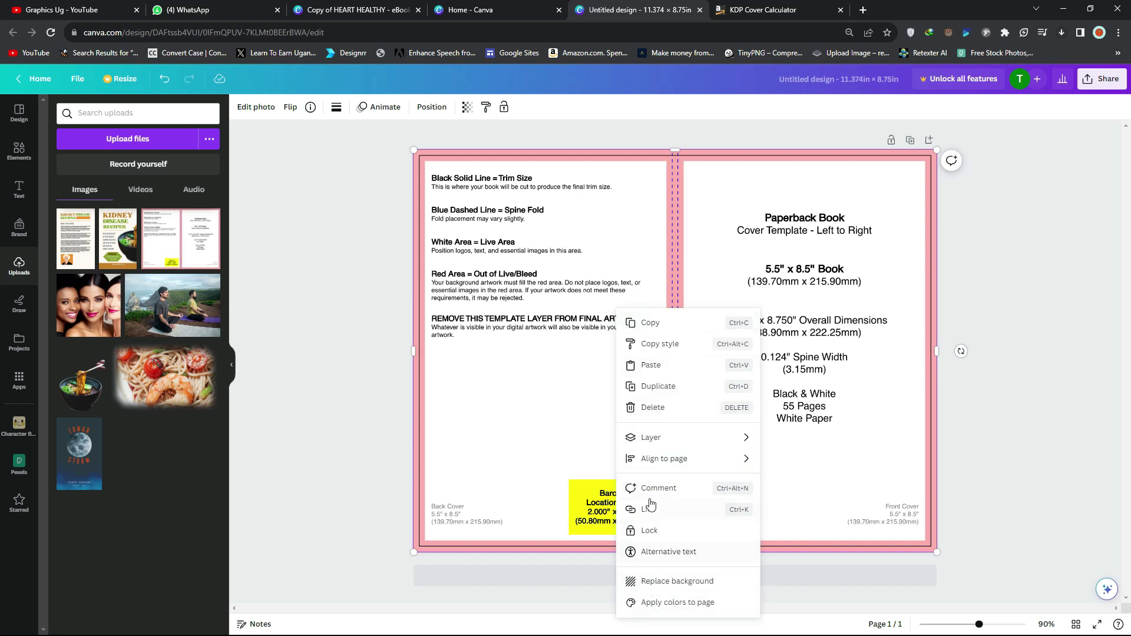
click(645, 417)
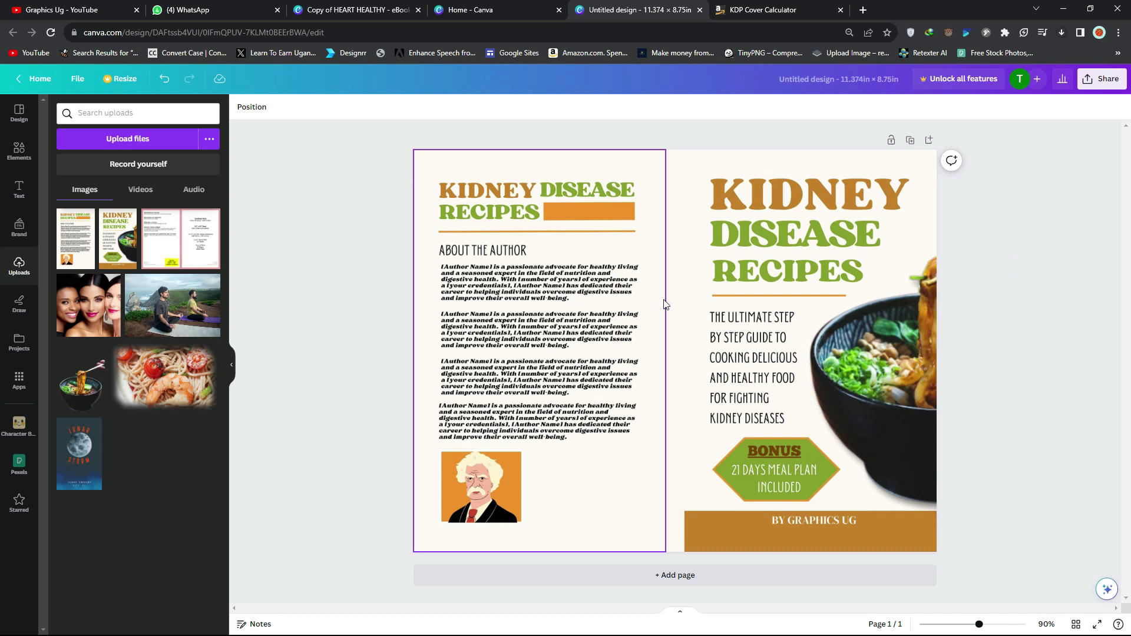
- Download the cover as a flattened PDF Standard file and open Untitled design.pdf
click(1102, 79)
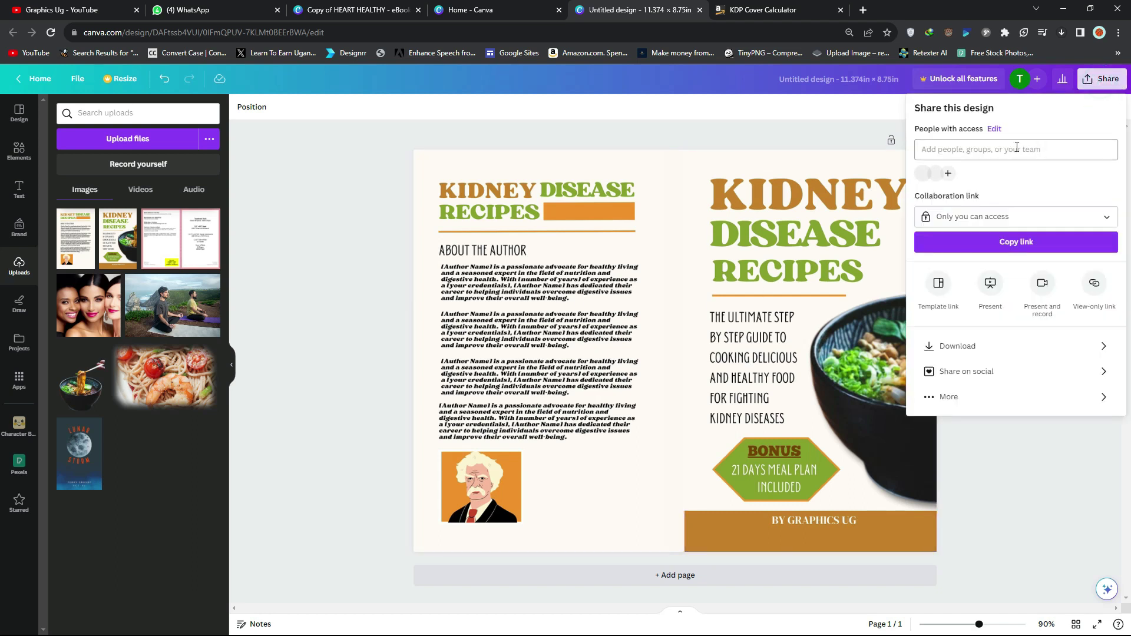
click(978, 346)
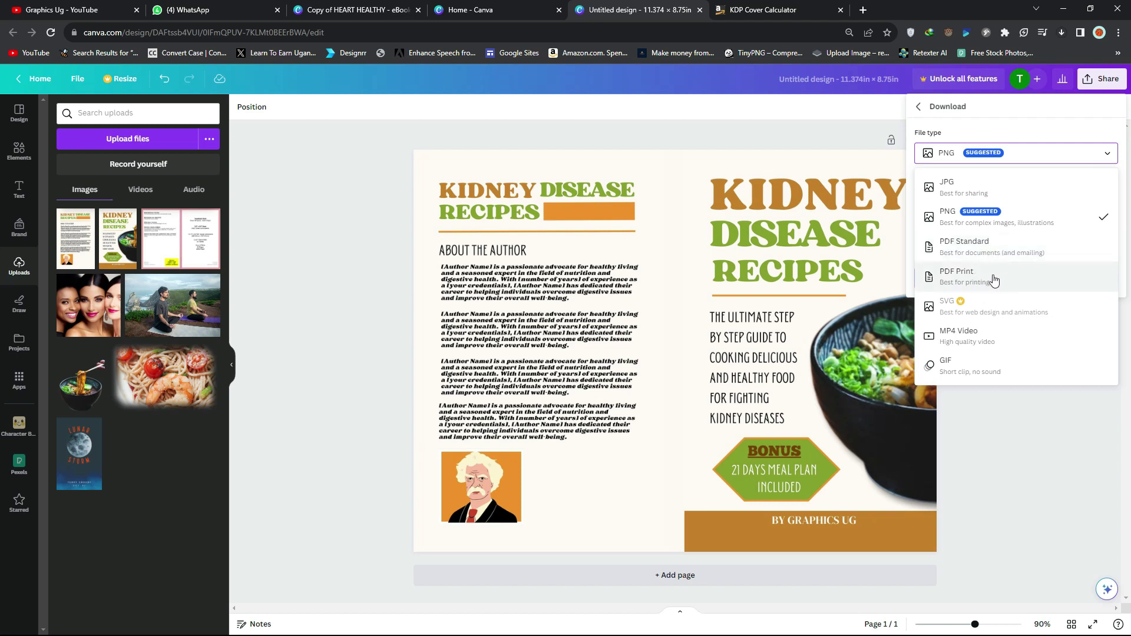
click(998, 246)
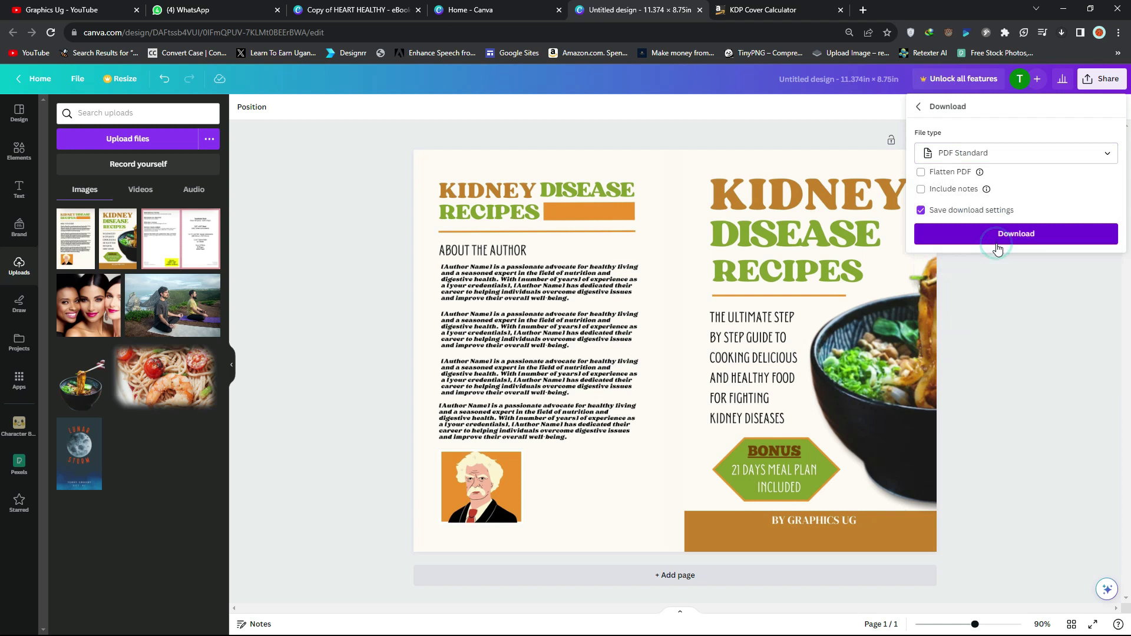
click(921, 172)
click(1009, 234)
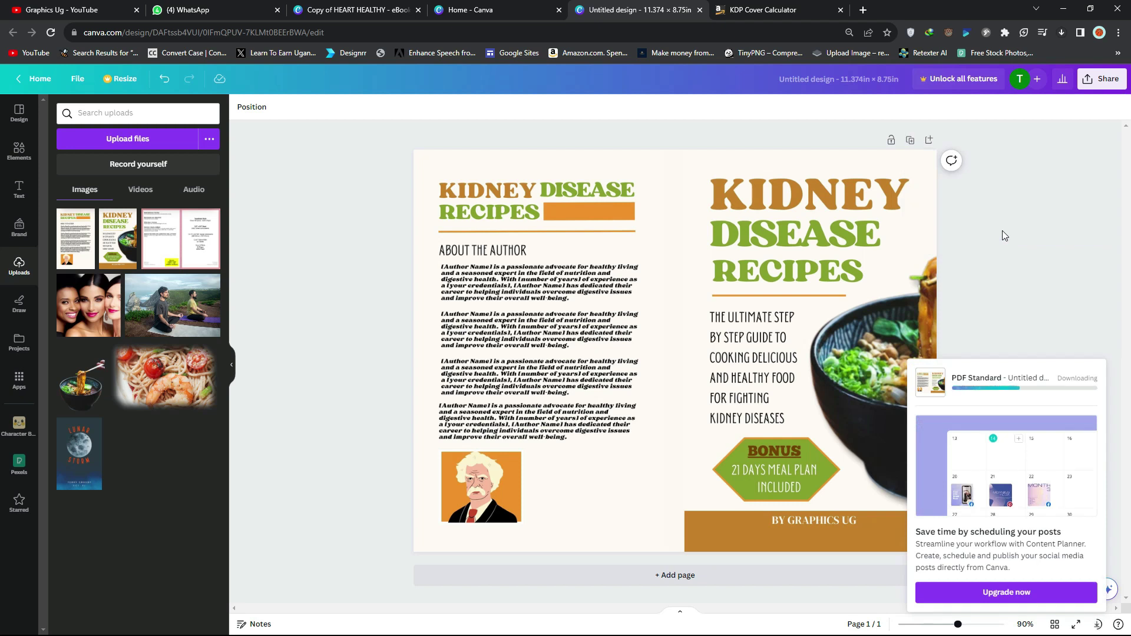
click(555, 376)
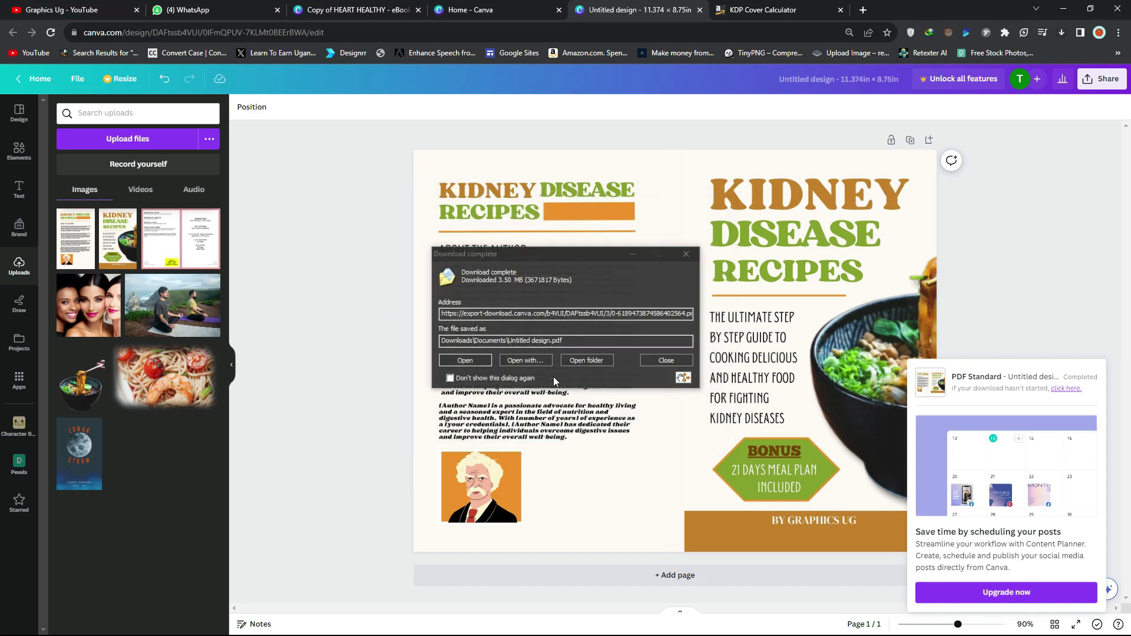
click(465, 360)
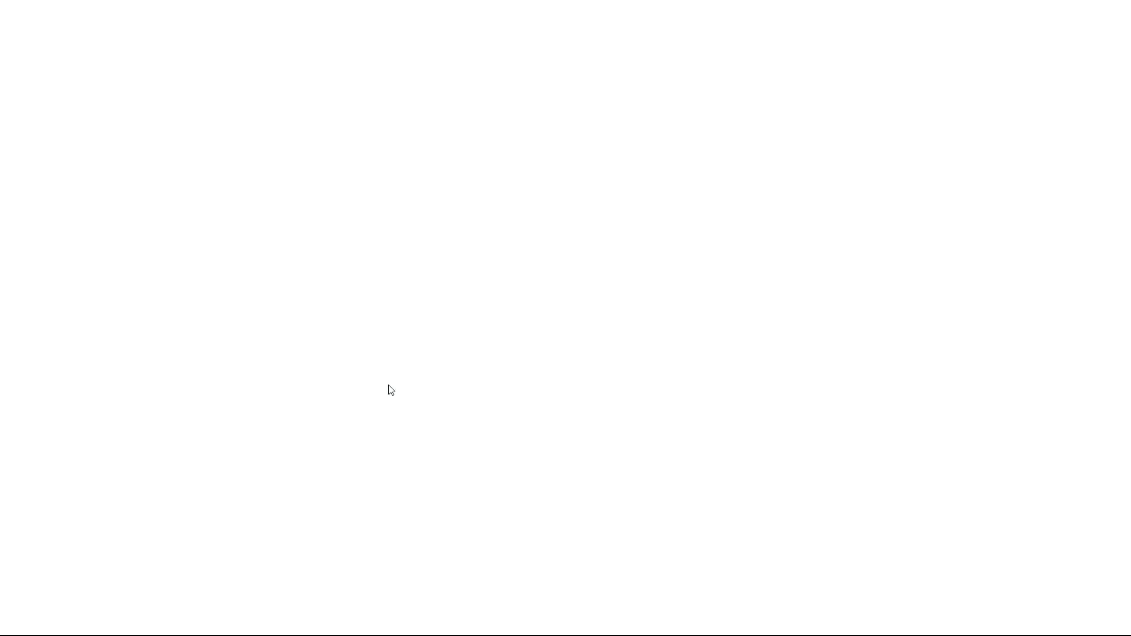